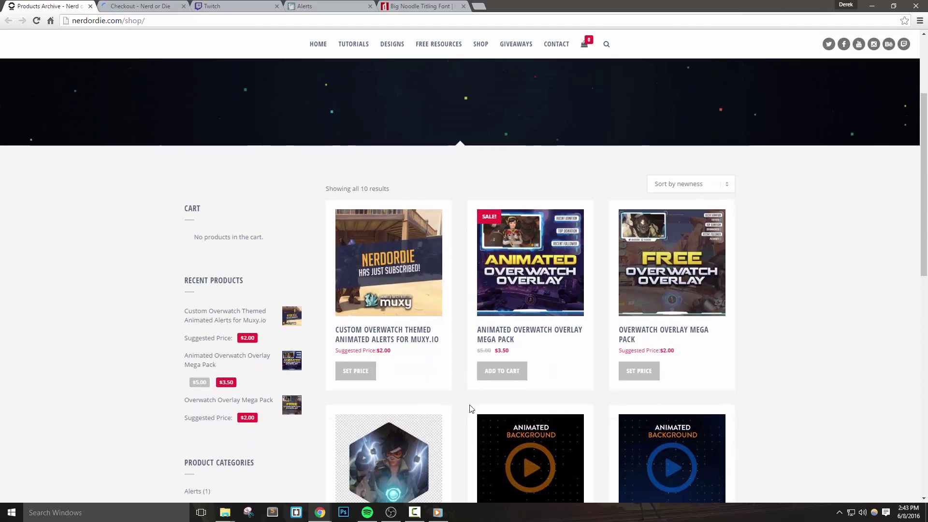
Preview the Animated Overwatch Overlay and Overwatch Overlay Mega Pack products in tabs, then close them
middle_click(535, 279)
middle_click(657, 290)
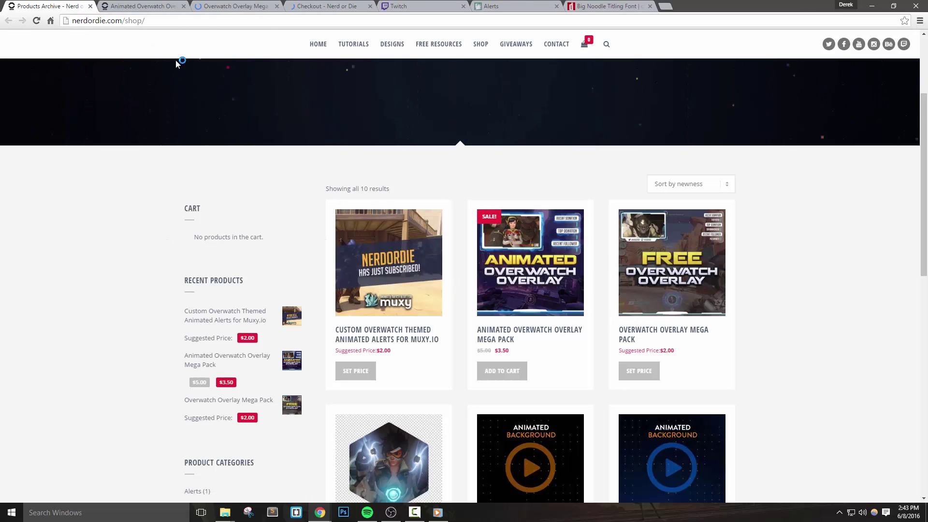
click(146, 7)
click(219, 7)
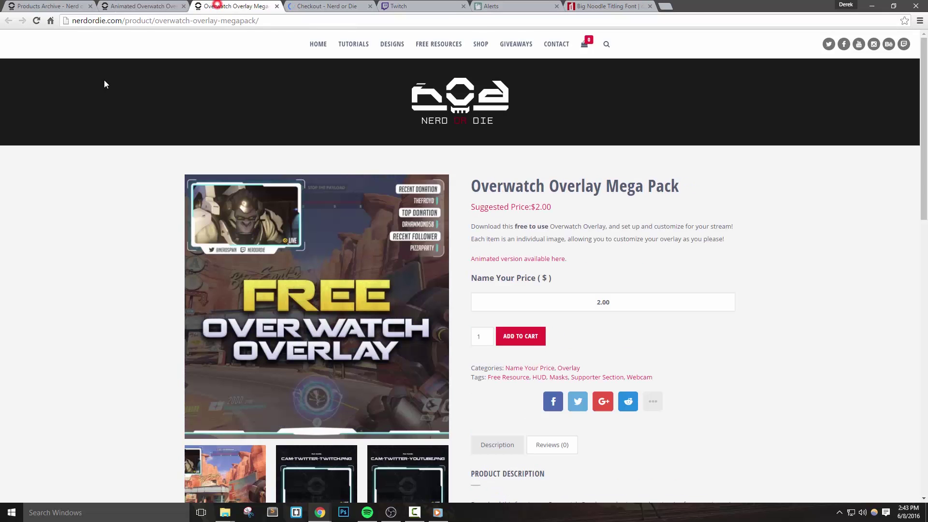
click(183, 6)
click(183, 6)
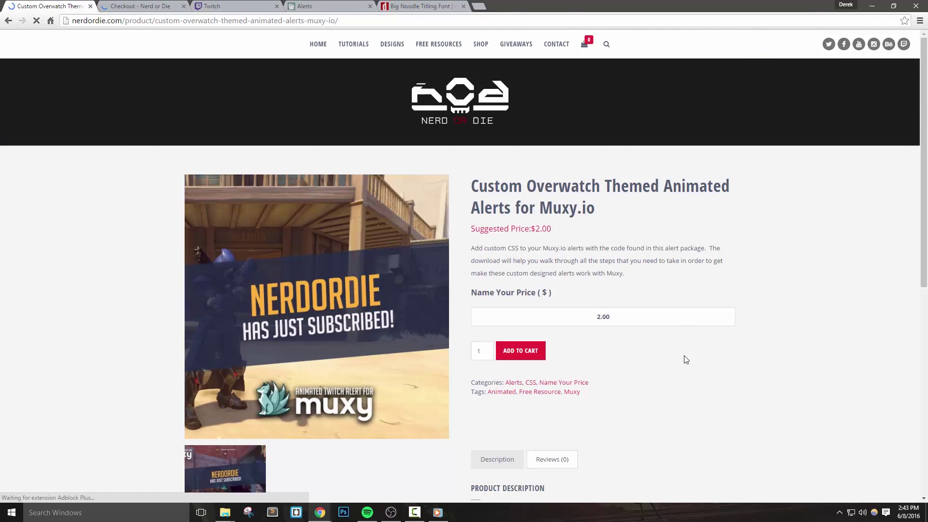
Review the Custom Overwatch Themed Animated Alerts product's $2.00 price and description
drag(612, 210, 462, 193)
click(79, 276)
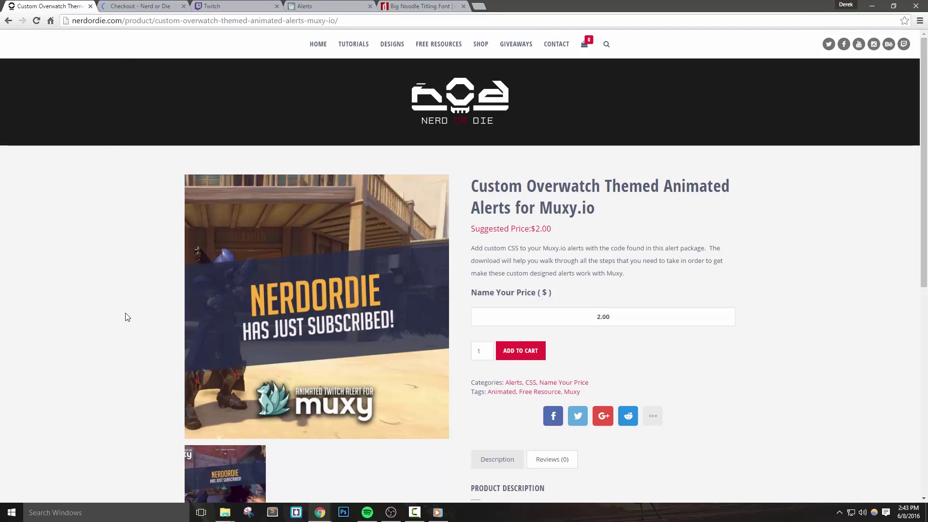
scroll(145, 304, down, 1)
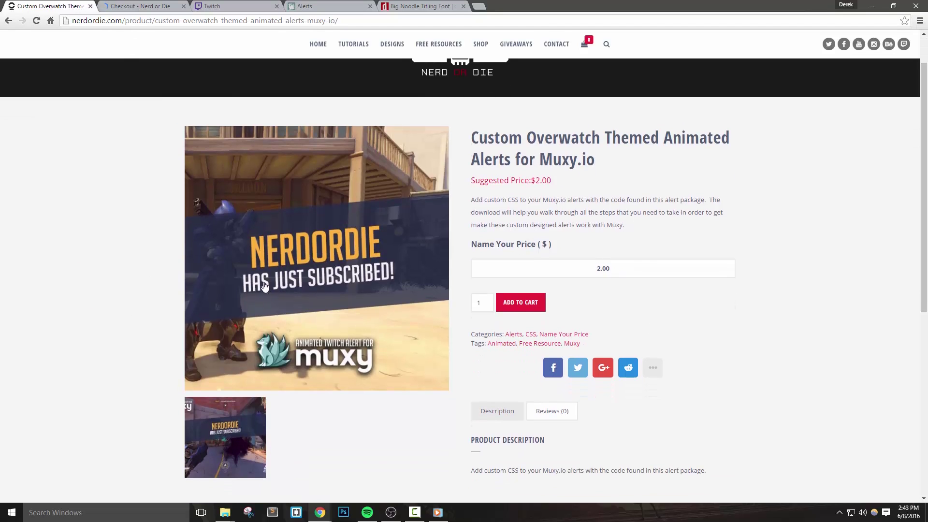
scroll(161, 346, down, 1)
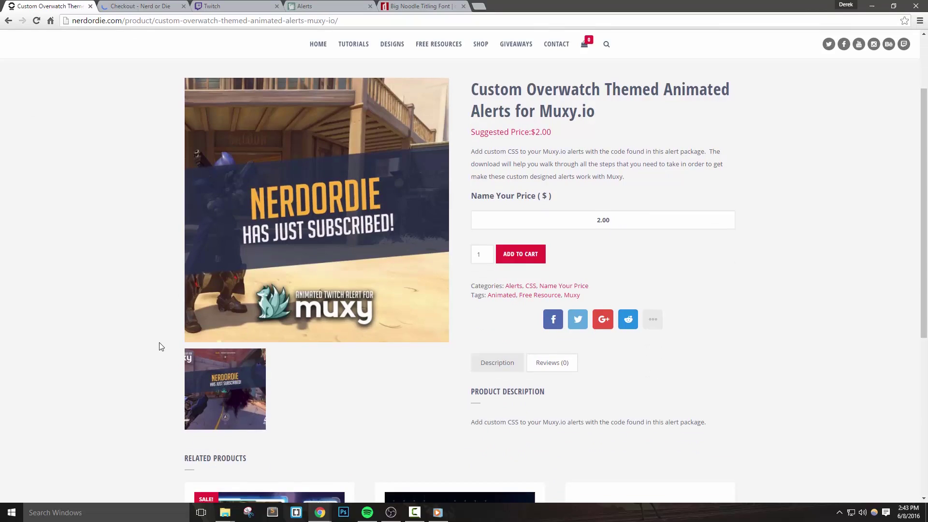
scroll(545, 234, up, 1)
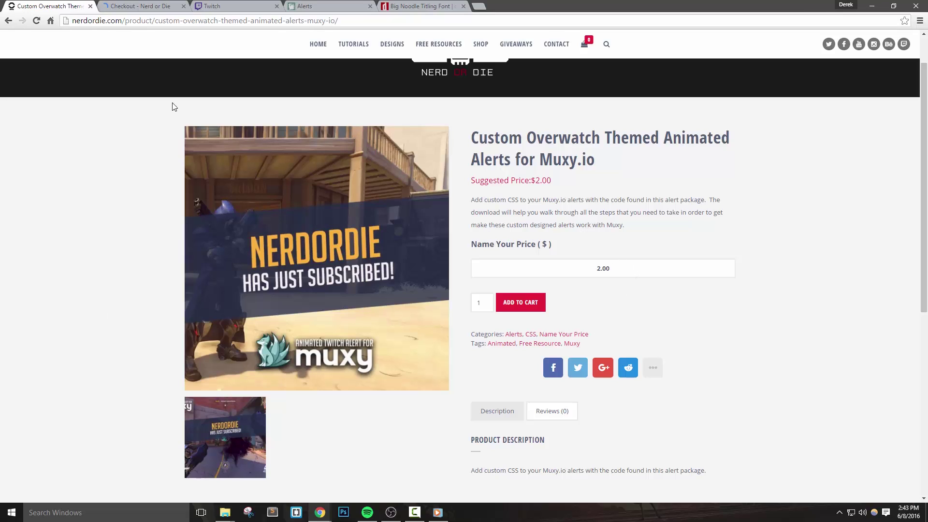
Change the Name Your Price amount from 2.00 to 0
click(198, 20)
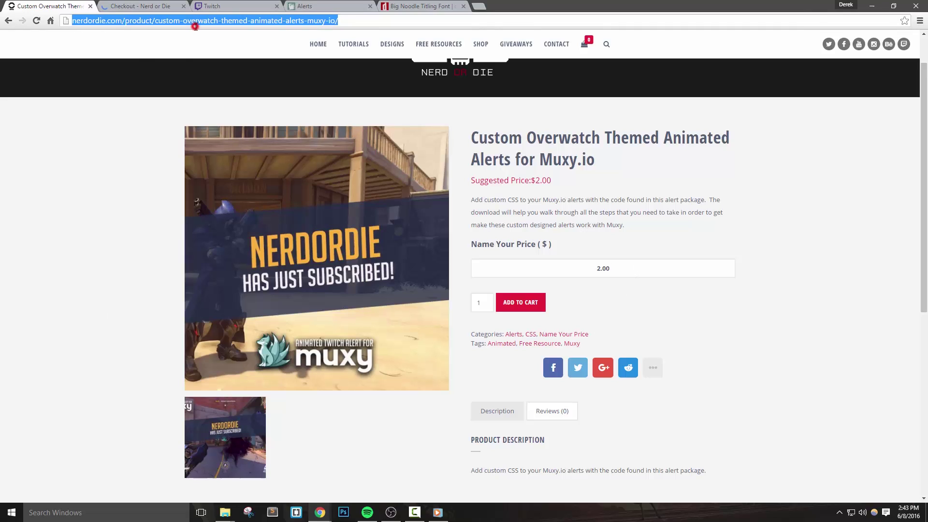
click(96, 195)
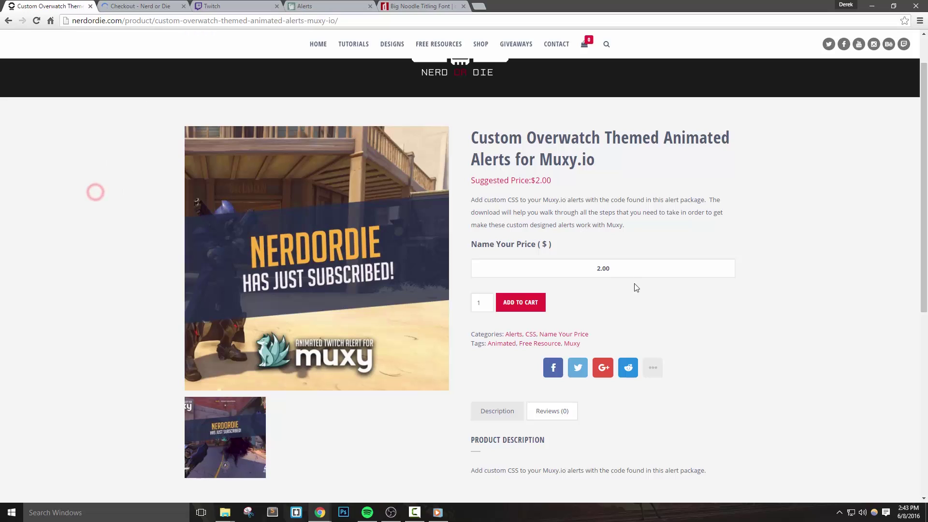
drag(630, 267, 598, 268)
text(0)
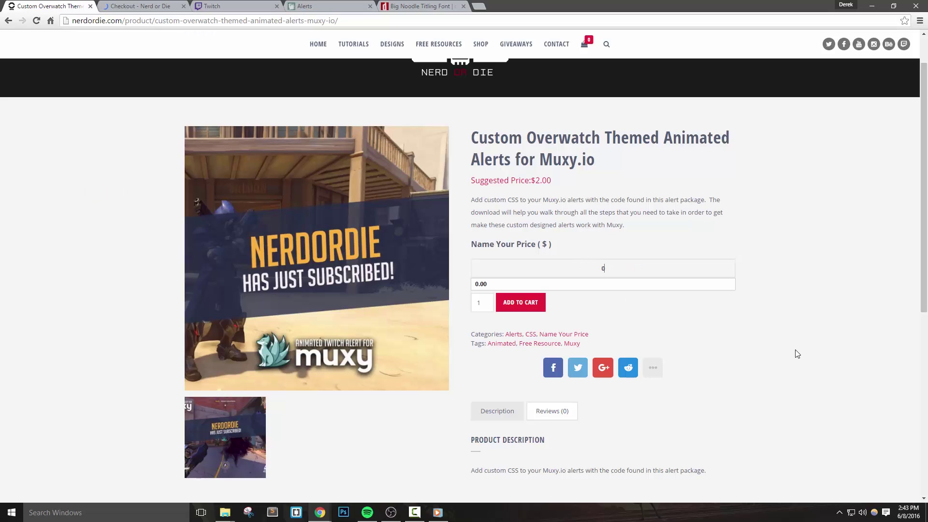
key(Tab)
click(847, 335)
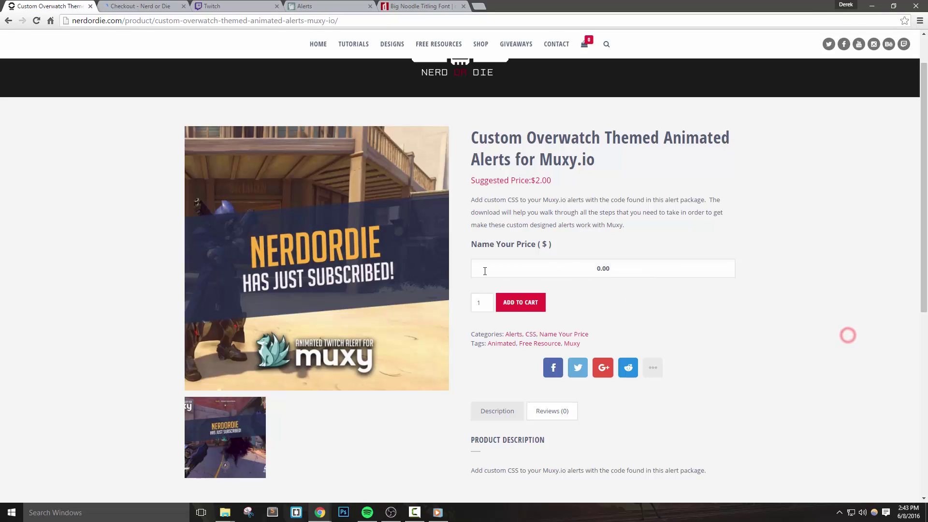
Add the free alerts pack to the cart, complete the $0.00 order and download the alerts file
click(523, 306)
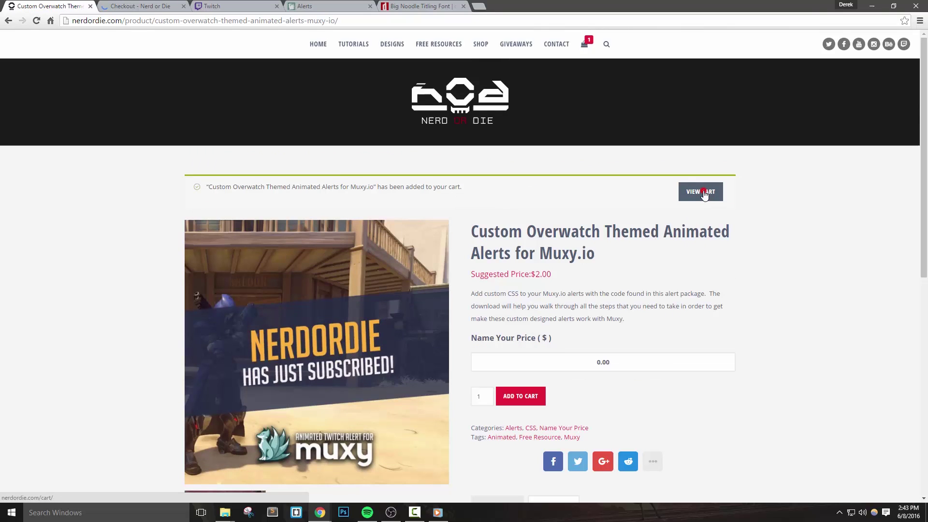
click(703, 193)
click(136, 7)
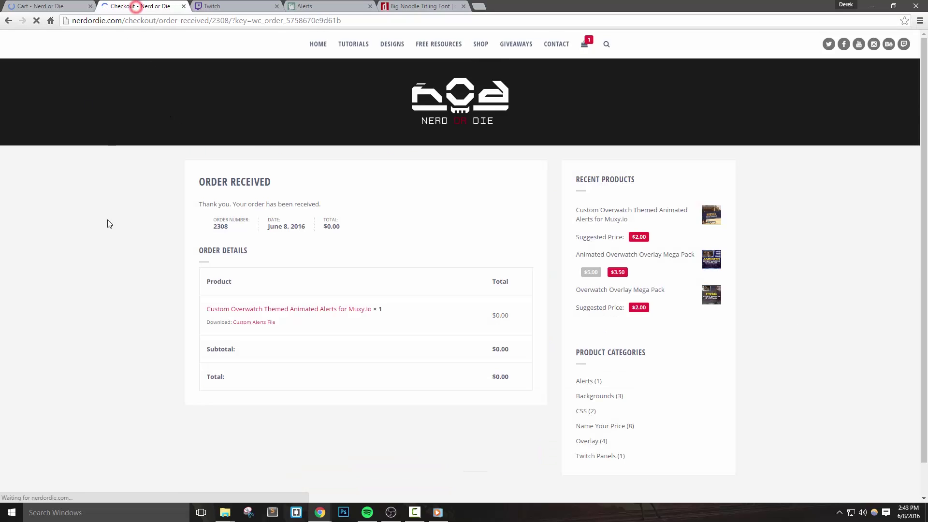
click(121, 329)
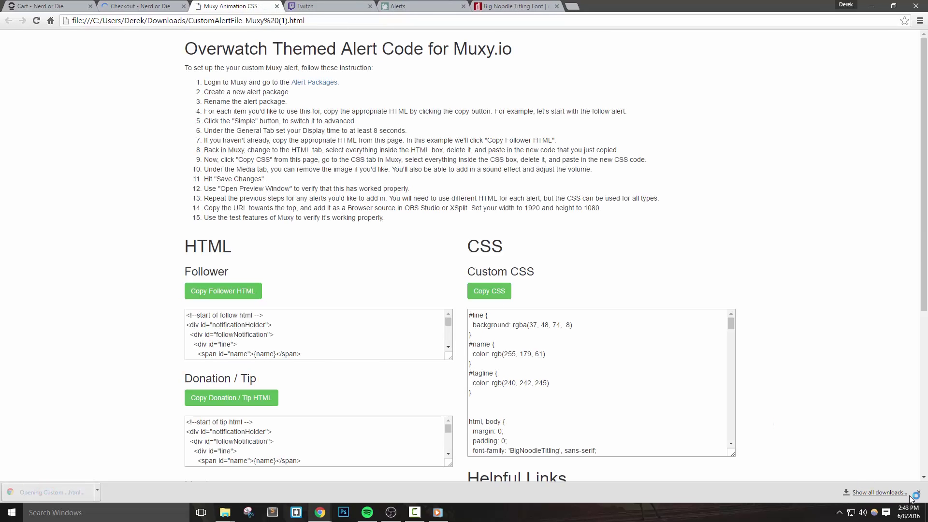
Open the downloaded Overwatch alert code page, close the order tab, and inspect the Follower HTML and CSS
click(918, 492)
click(790, 224)
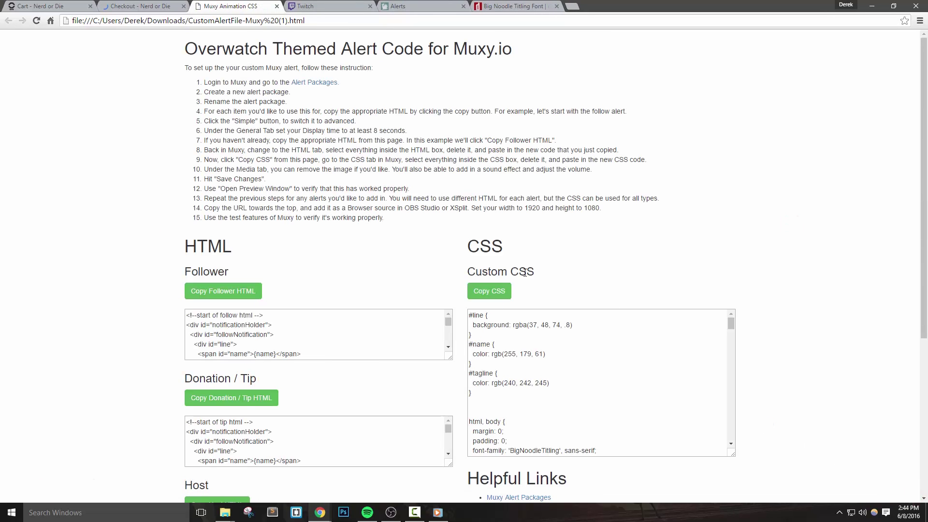
click(184, 7)
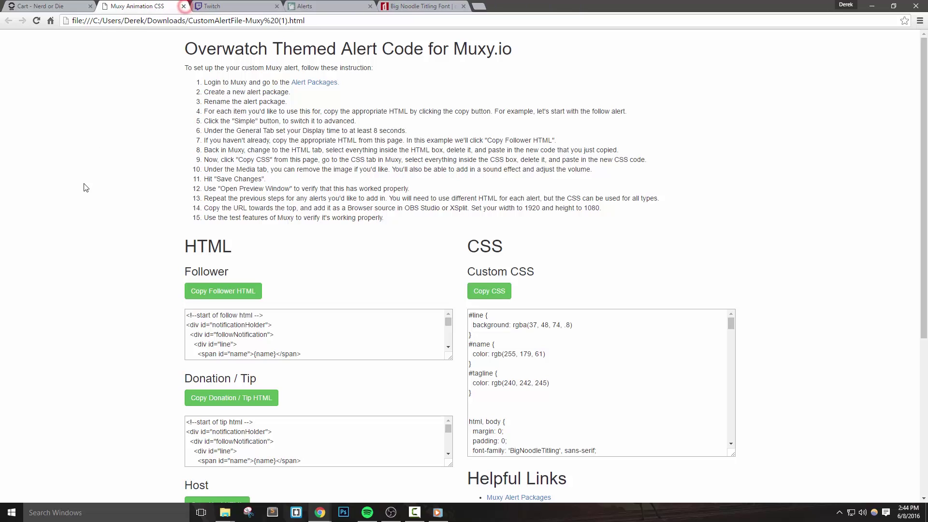
click(84, 184)
click(293, 339)
click(564, 367)
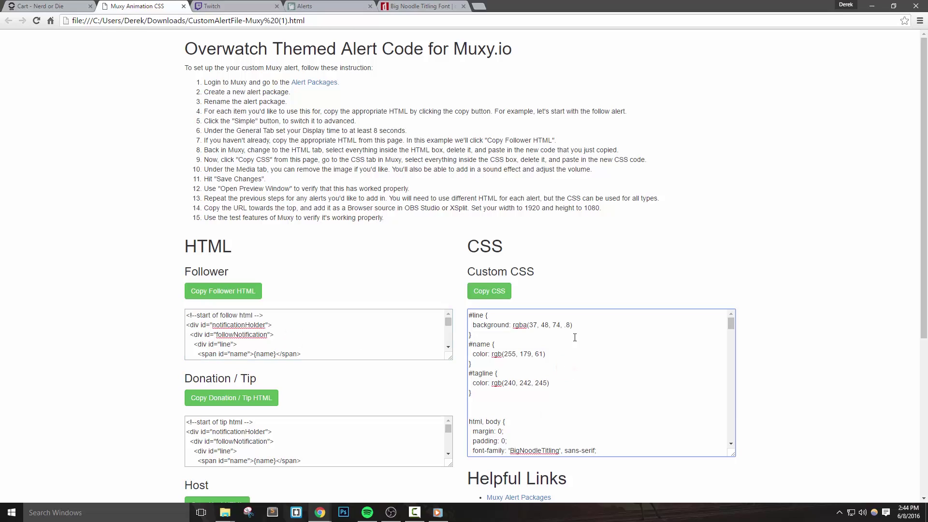
click(765, 214)
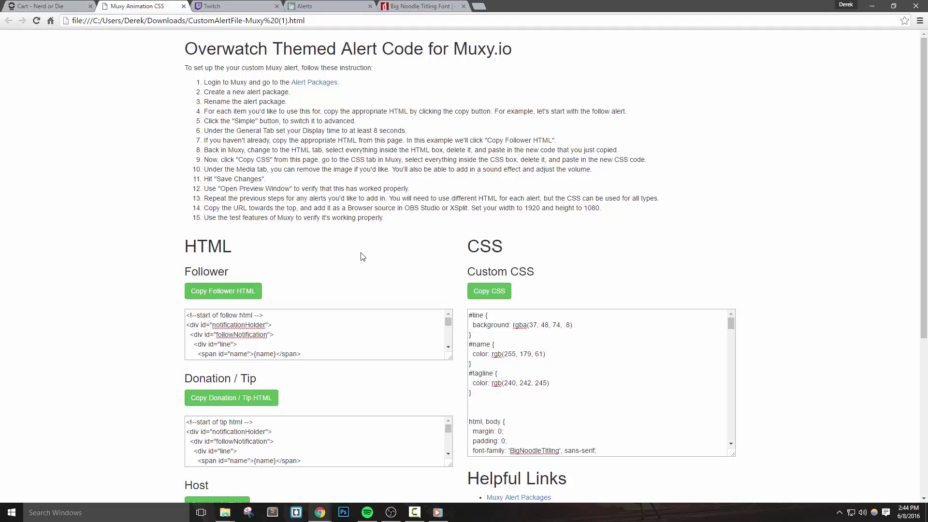
Read through the alert code, then download the Big Noodle Titling font as bignoodle_titling.zip
click(178, 51)
scroll(173, 200, down, 2)
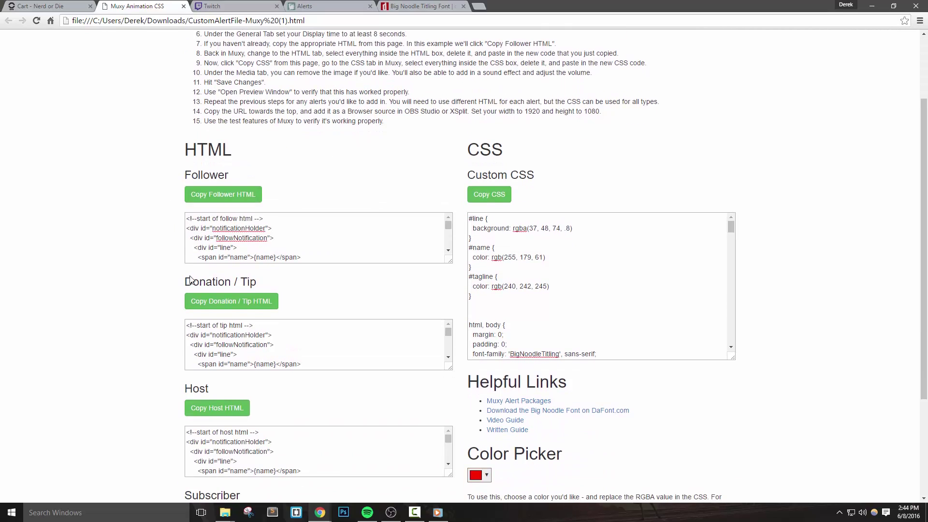
scroll(479, 126, down, 1)
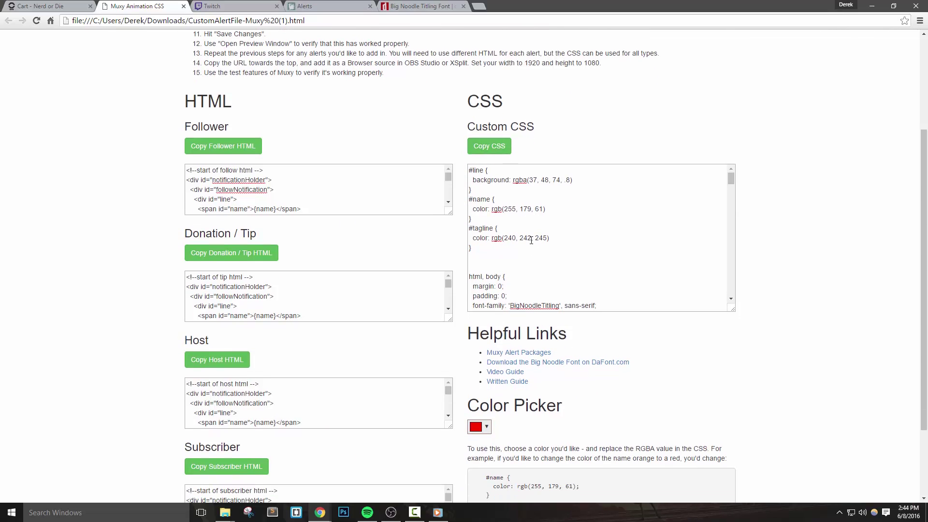
scroll(513, 401, down, 2)
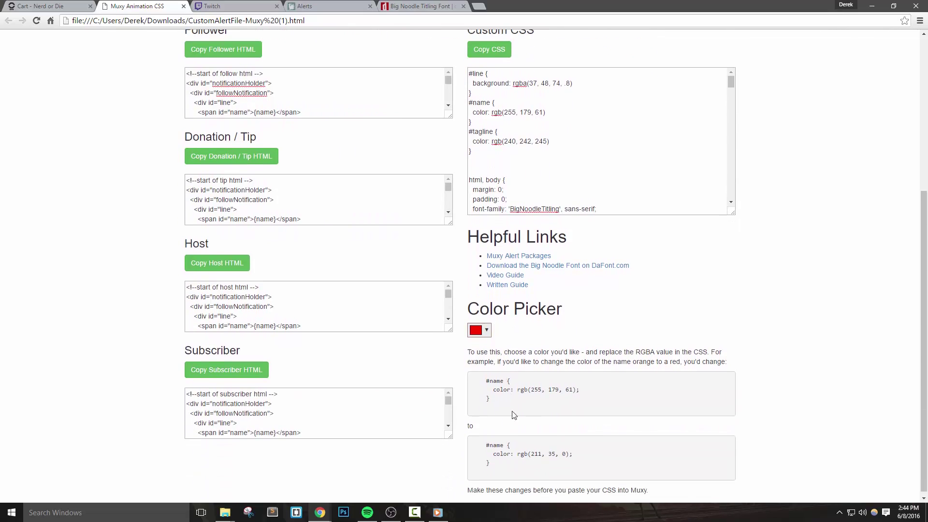
scroll(525, 334, up, 3)
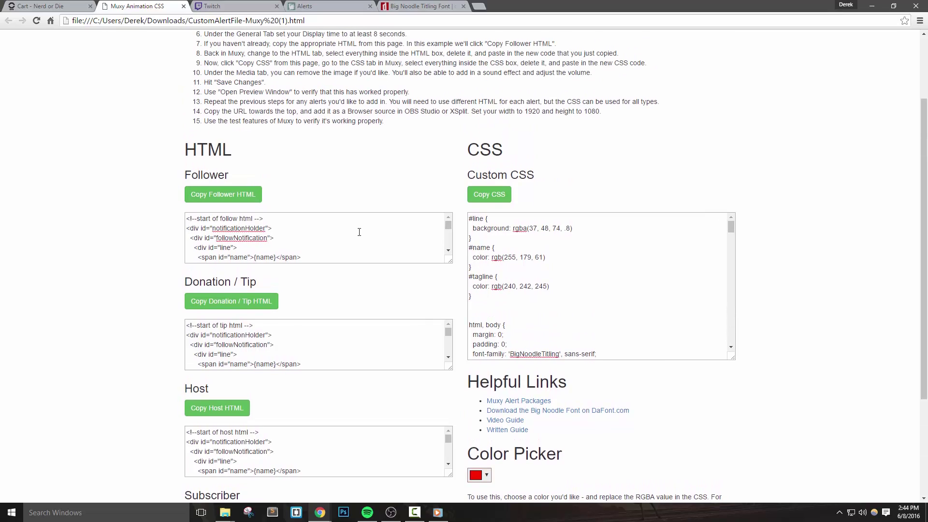
scroll(359, 232, up, 2)
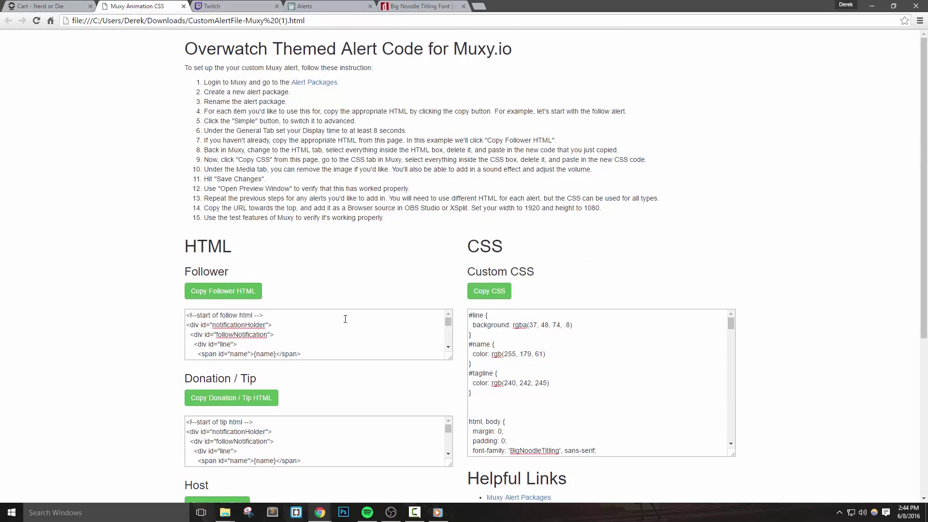
click(415, 6)
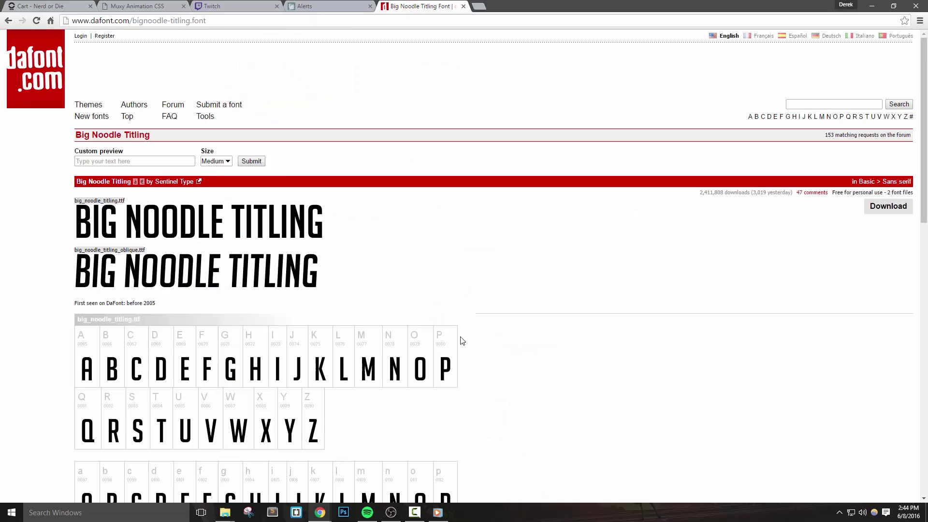
click(888, 206)
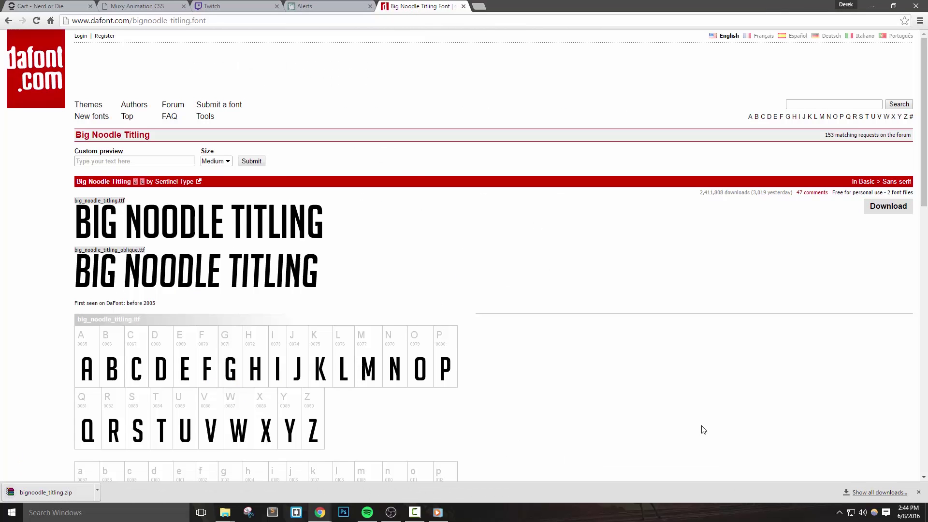
Close the font tab and create a new Muxy alert package named 'Custom Alert'
click(918, 492)
click(463, 7)
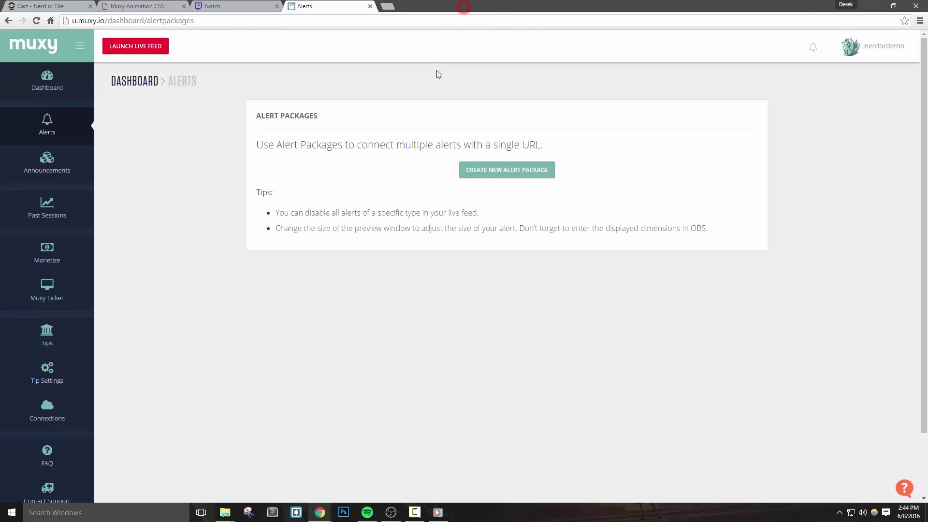
click(159, 7)
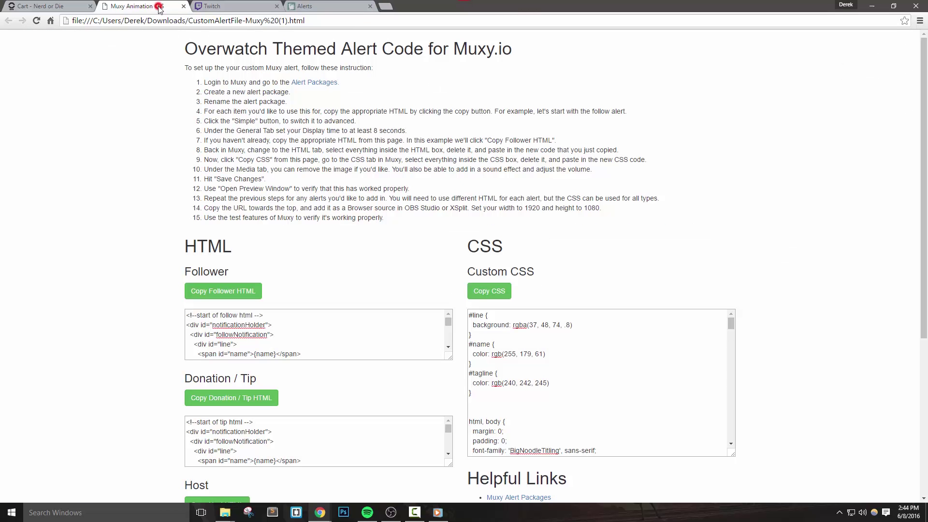
click(309, 6)
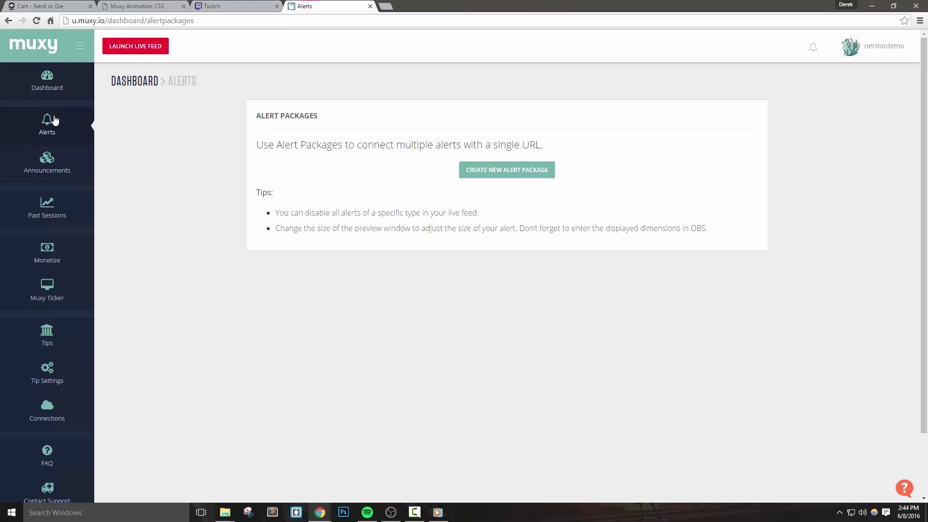
click(512, 174)
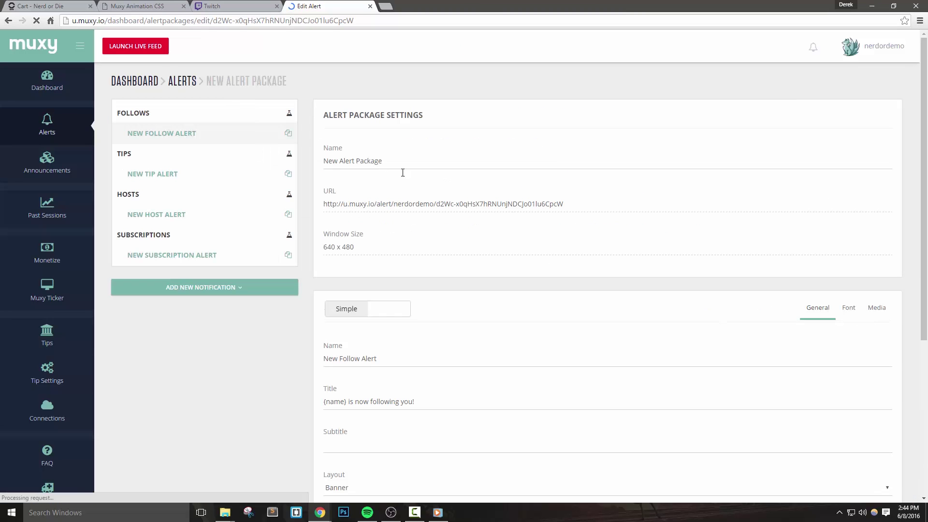
drag(389, 161, 237, 157)
text(Cust)
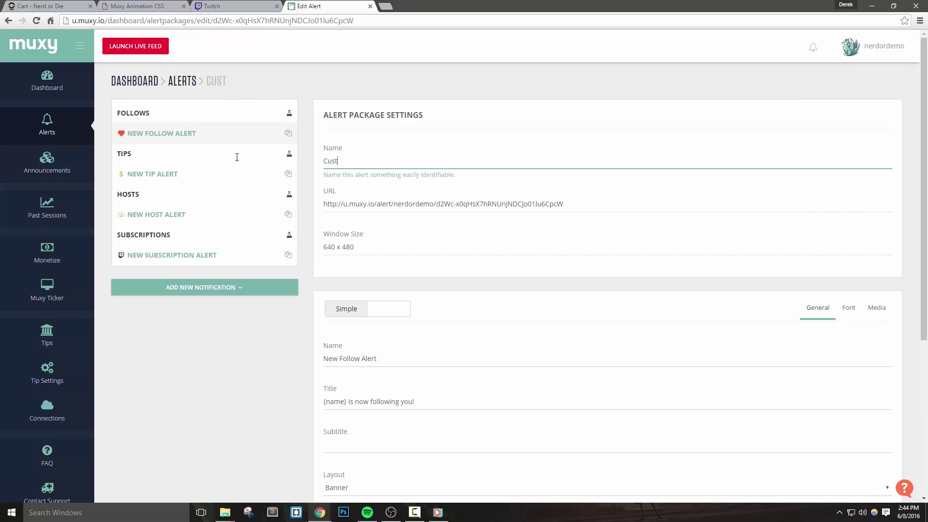
text(om Alerts)
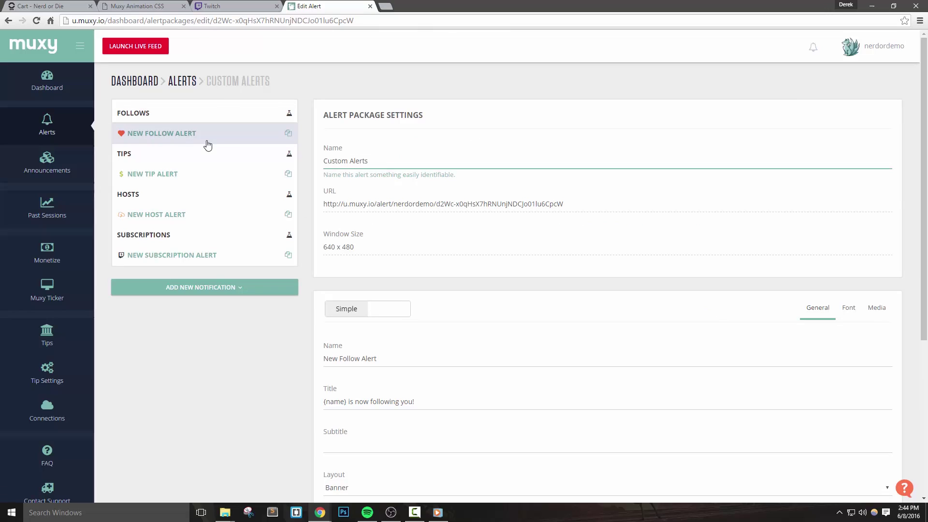
Close the Twitch tab, switch the follow alert to Advanced, and select its display time to change it to 8
click(176, 183)
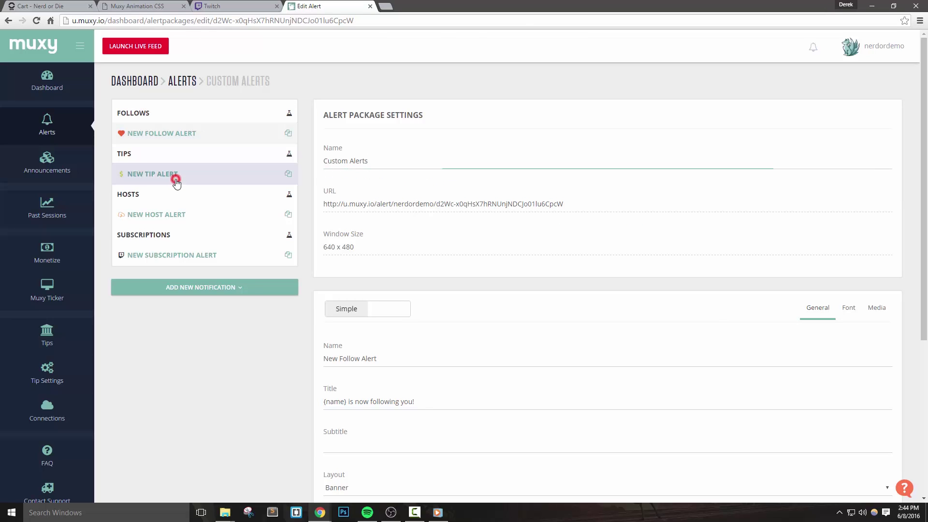
click(185, 139)
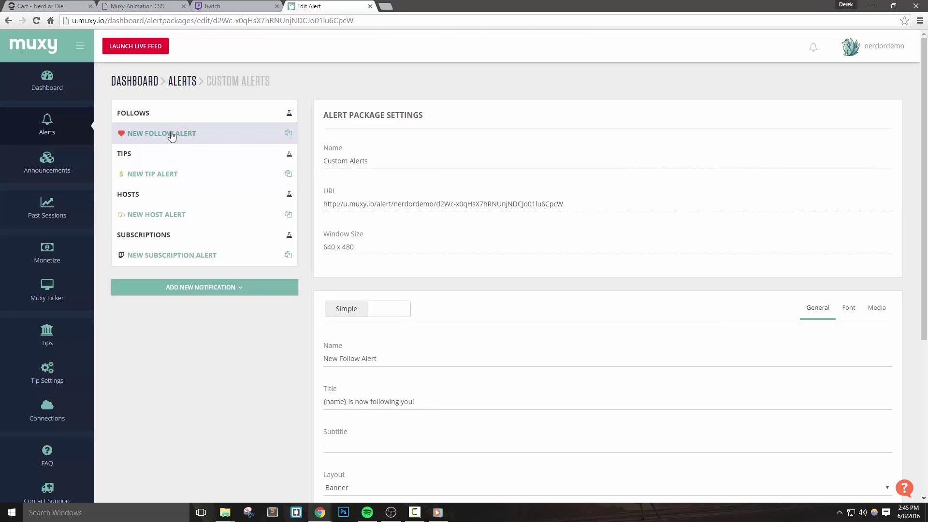
click(277, 6)
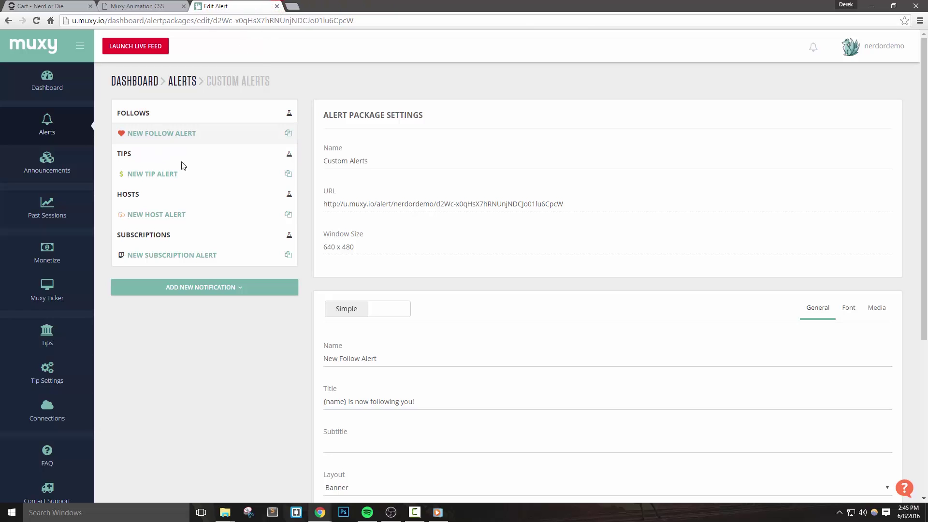
click(366, 312)
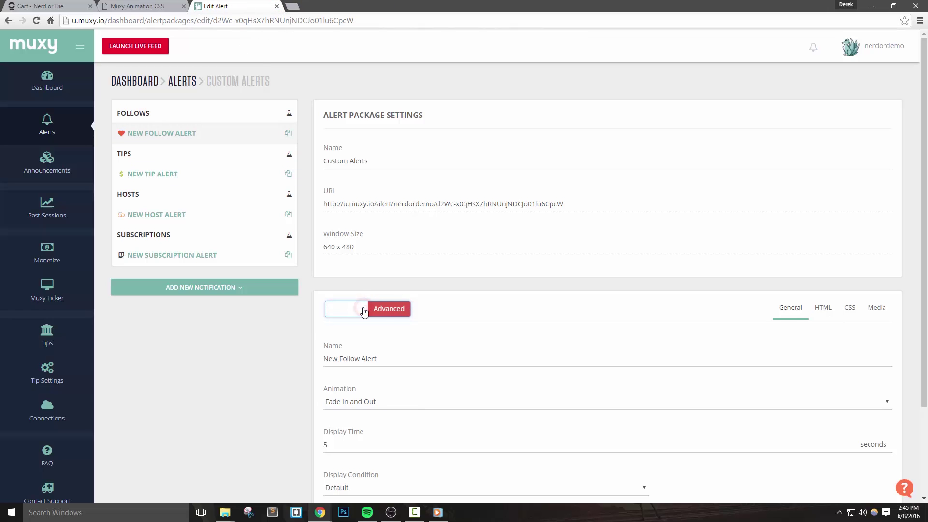
scroll(315, 325, down, 2)
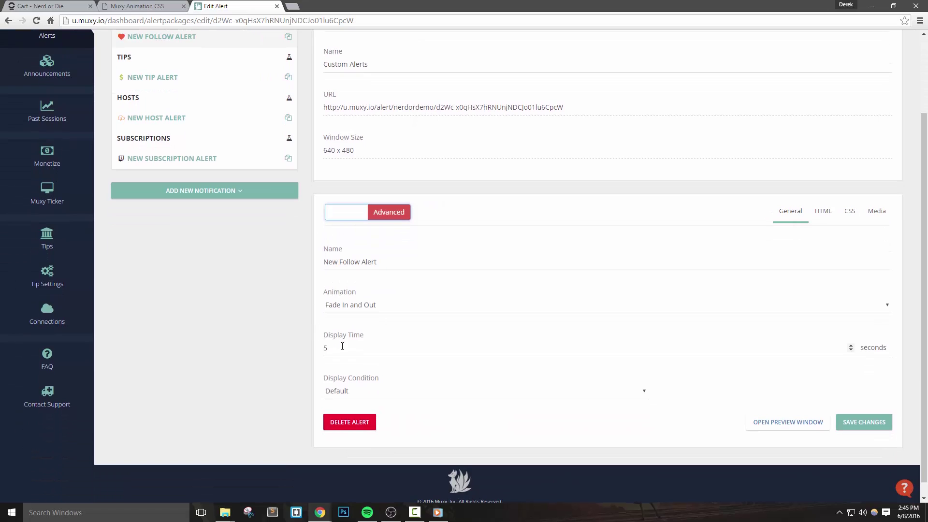
double_click(346, 351)
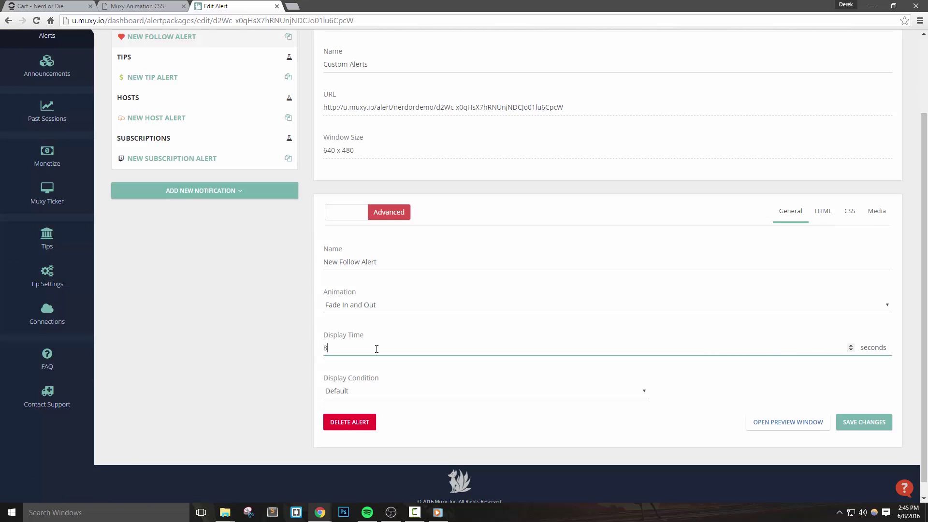
Close the Cart tab and select all of the Follower HTML on the Overwatch alert code page to copy it
click(125, 5)
click(90, 6)
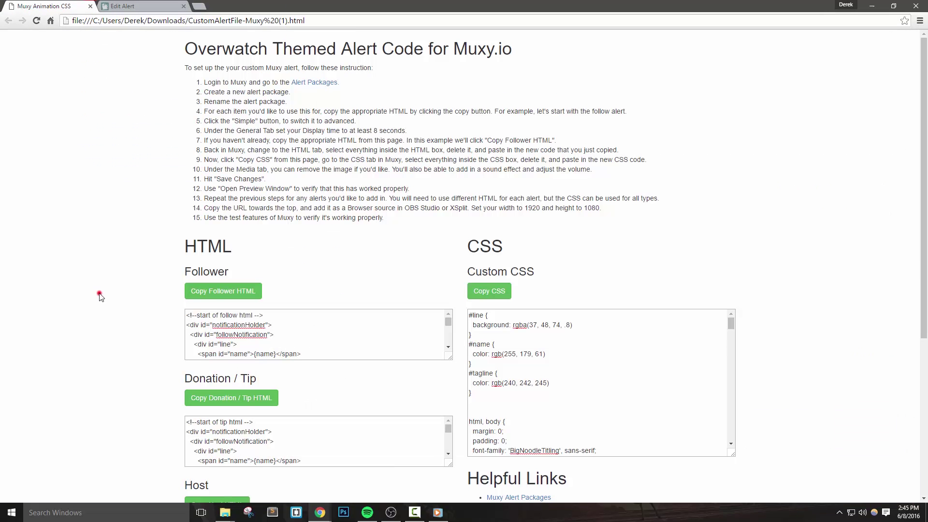
click(228, 292)
right_click(285, 331)
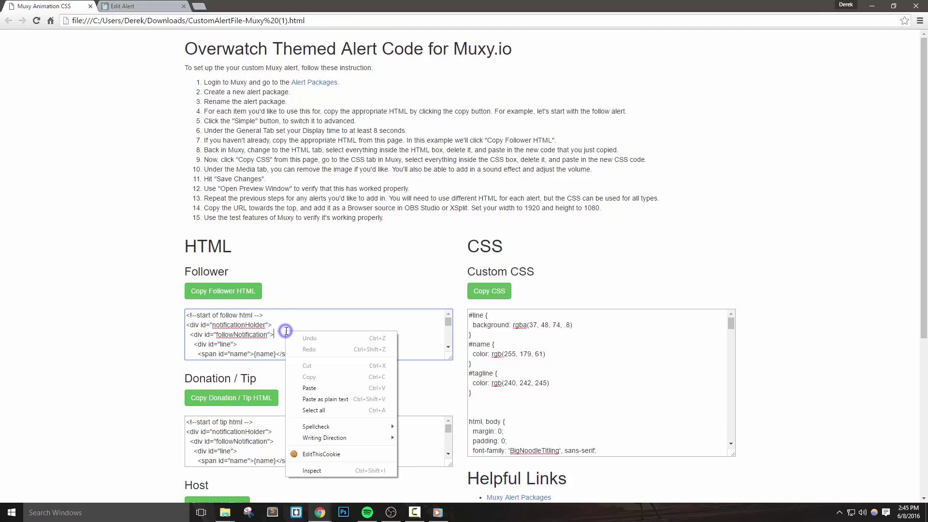
click(322, 413)
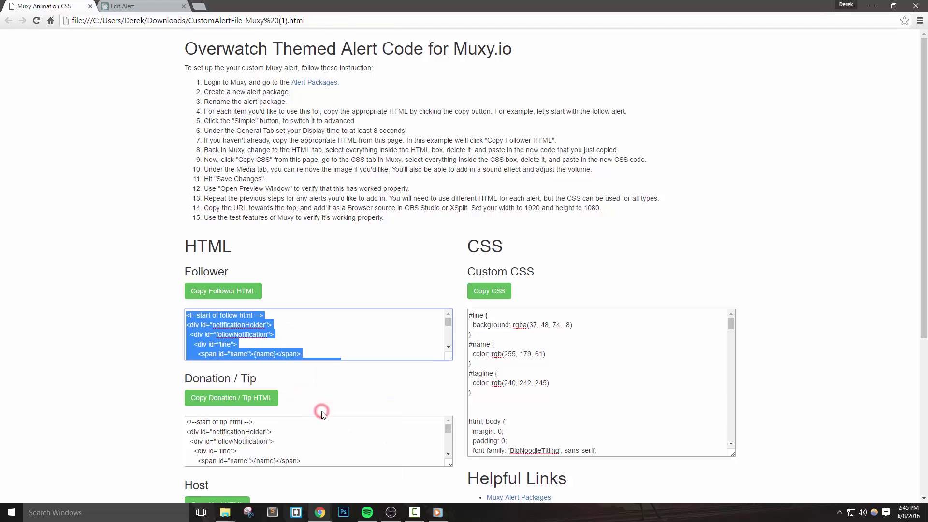
right_click(248, 338)
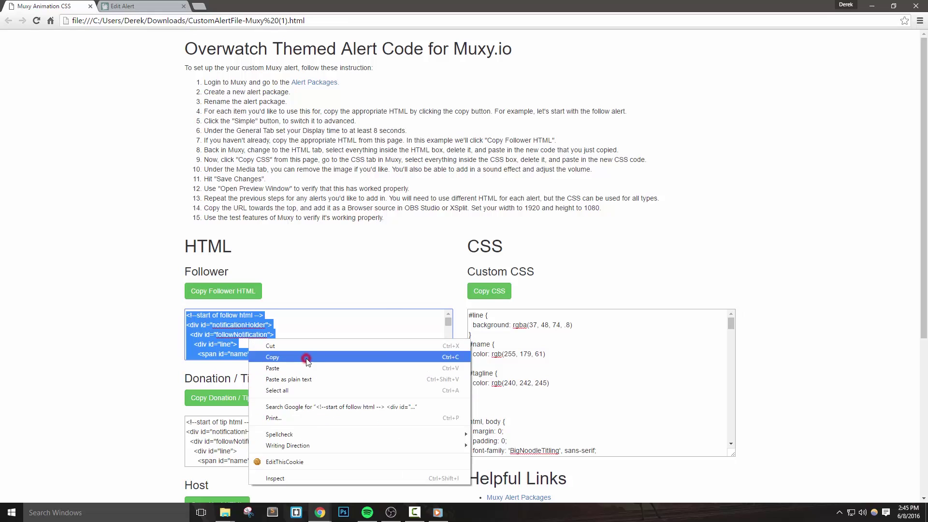
Swap the follow alert's default HTML for the pasted Overwatch Follower code, removing the blank last line
click(306, 357)
click(131, 7)
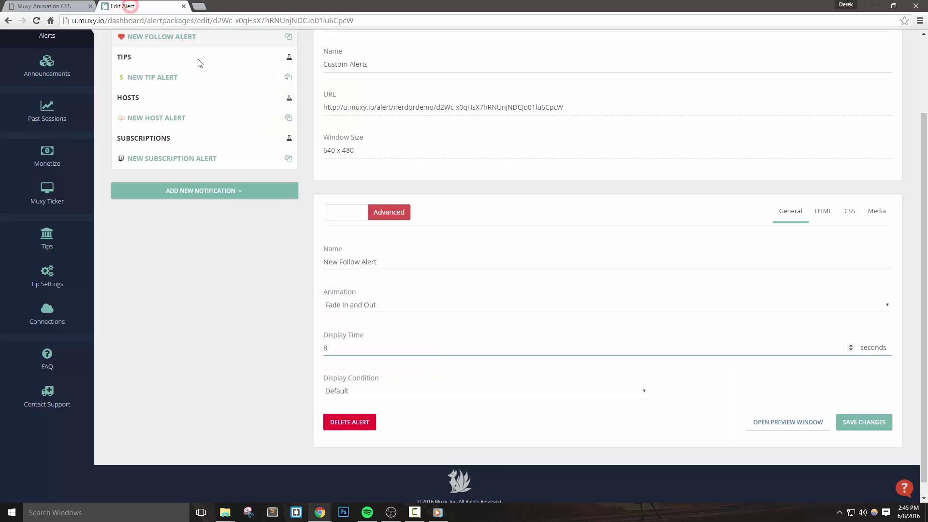
click(827, 217)
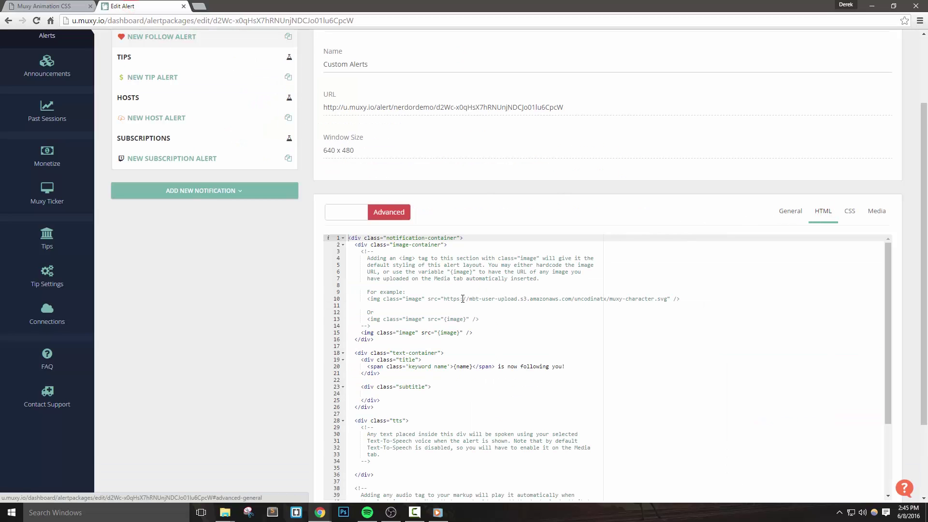
click(443, 310)
right_click(442, 310)
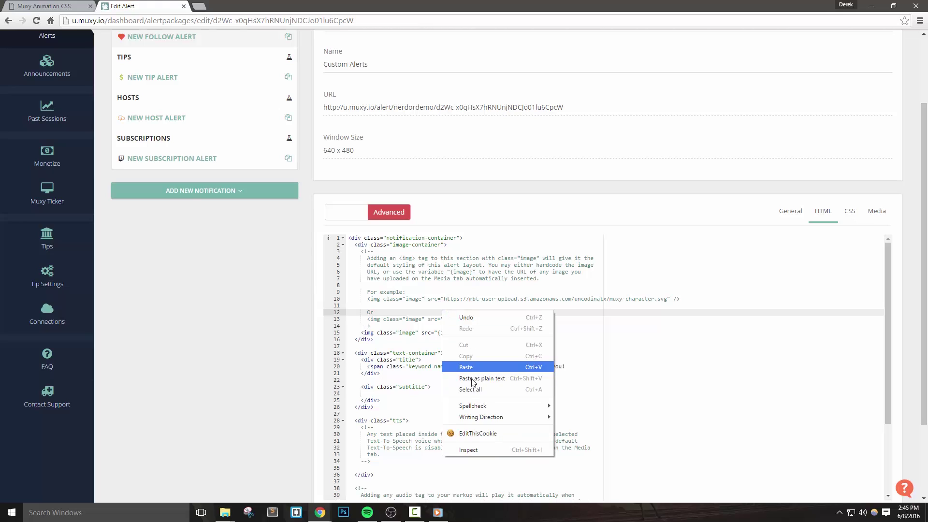
click(471, 389)
key(Delete)
right_click(452, 327)
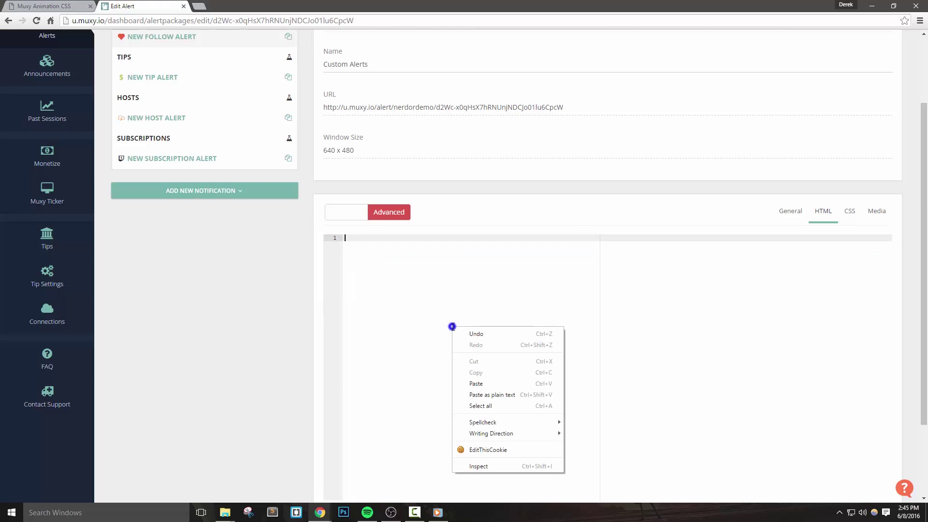
click(487, 384)
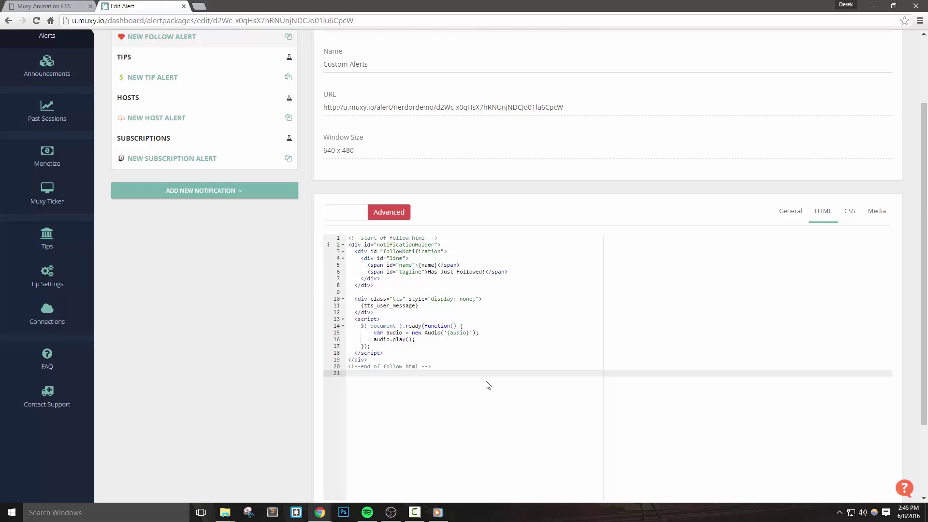
key(BackSpace)
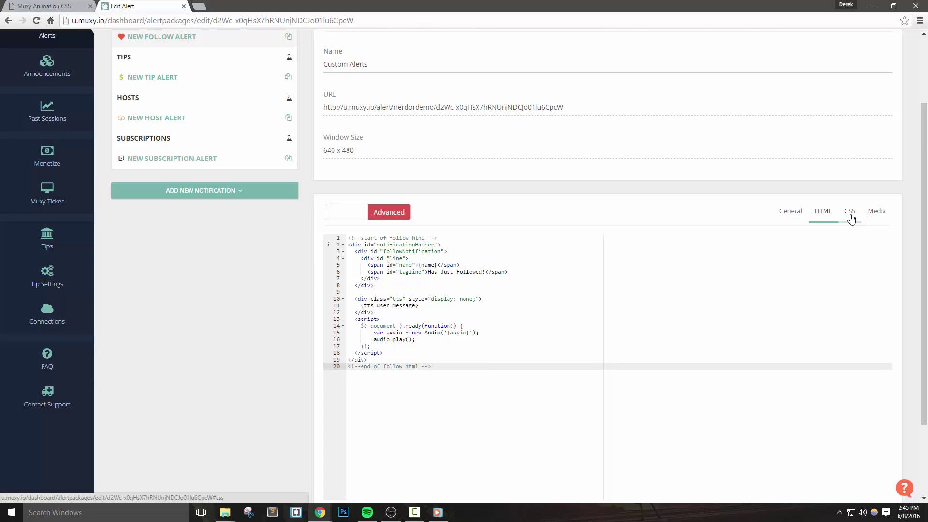
Copy the Custom CSS from the Overwatch alert code page
click(43, 6)
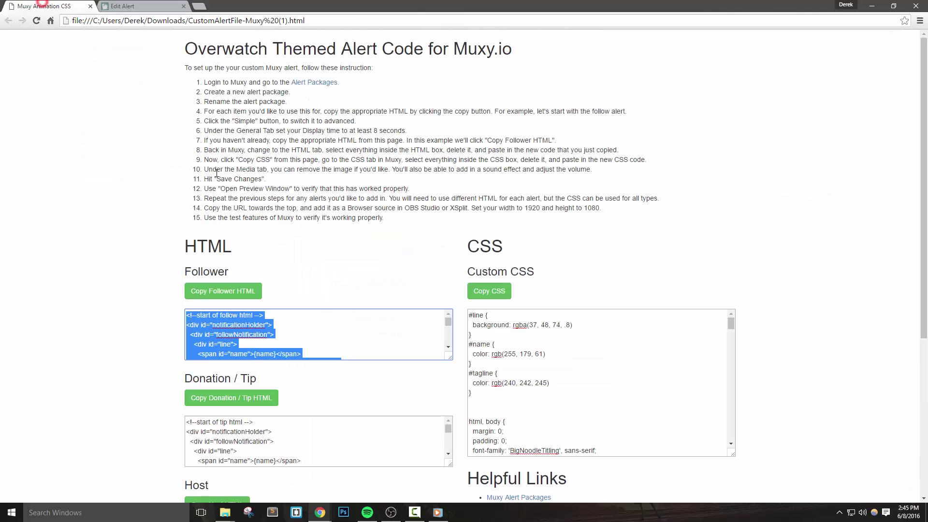
click(522, 367)
scroll(591, 375, down, 2)
scroll(592, 374, up, 2)
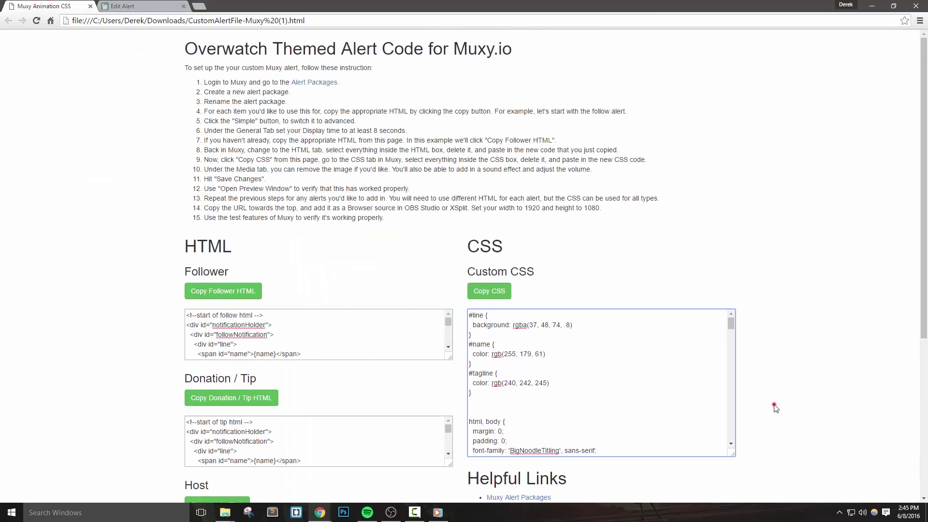
scroll(773, 405, down, 1)
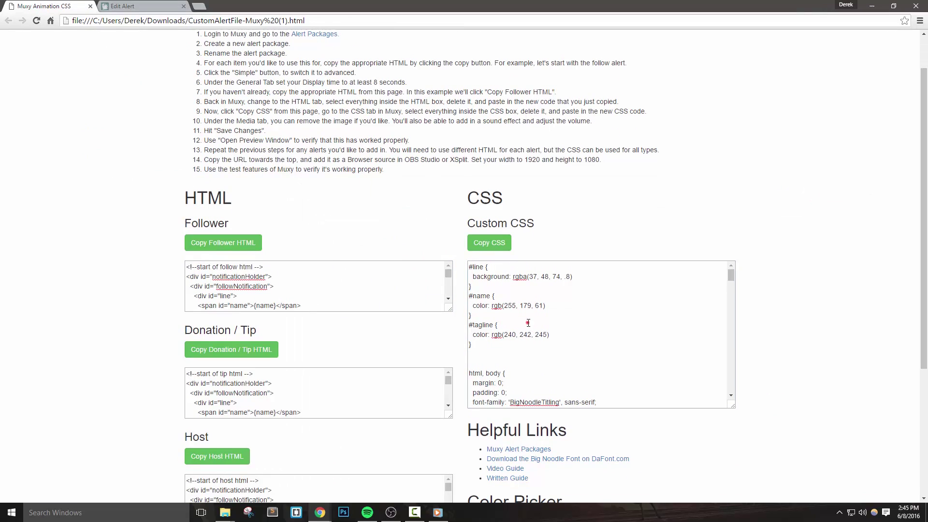
click(528, 323)
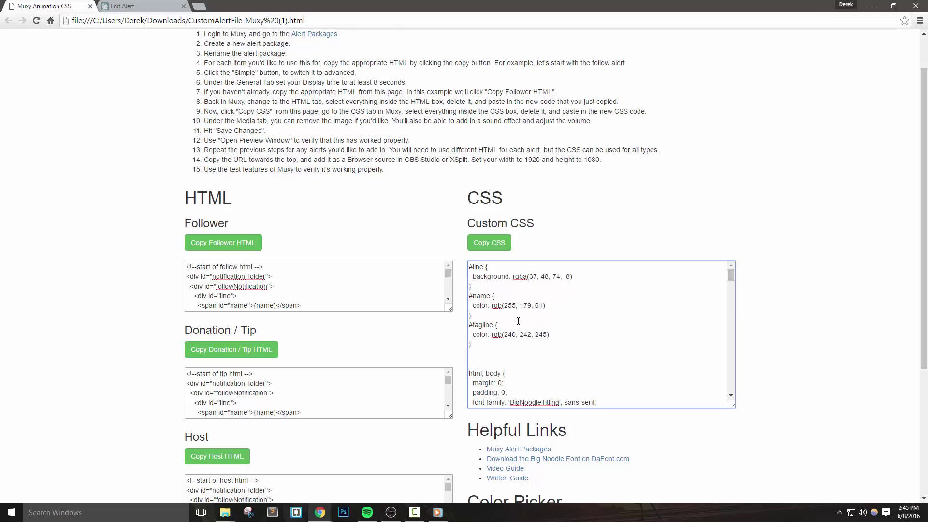
click(489, 246)
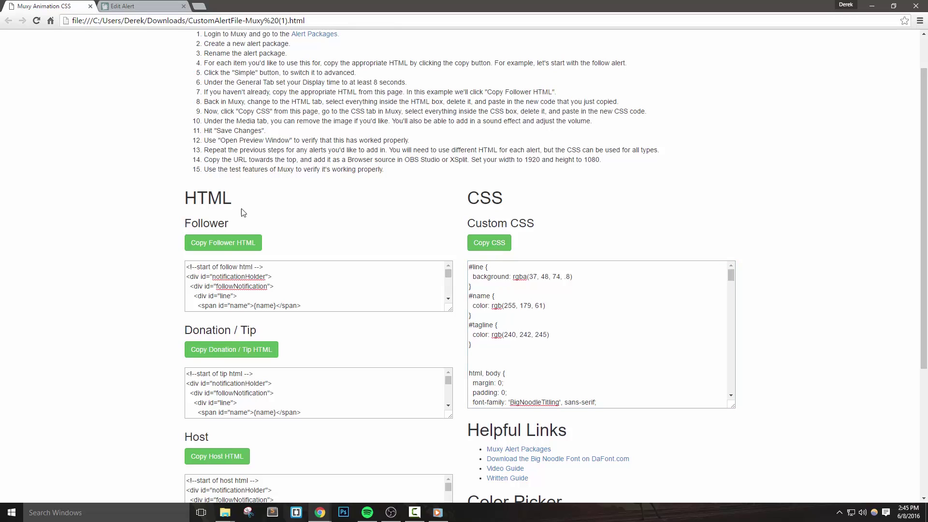
Clear the follow alert's default CSS and paste the Overwatch custom CSS in its place
click(134, 6)
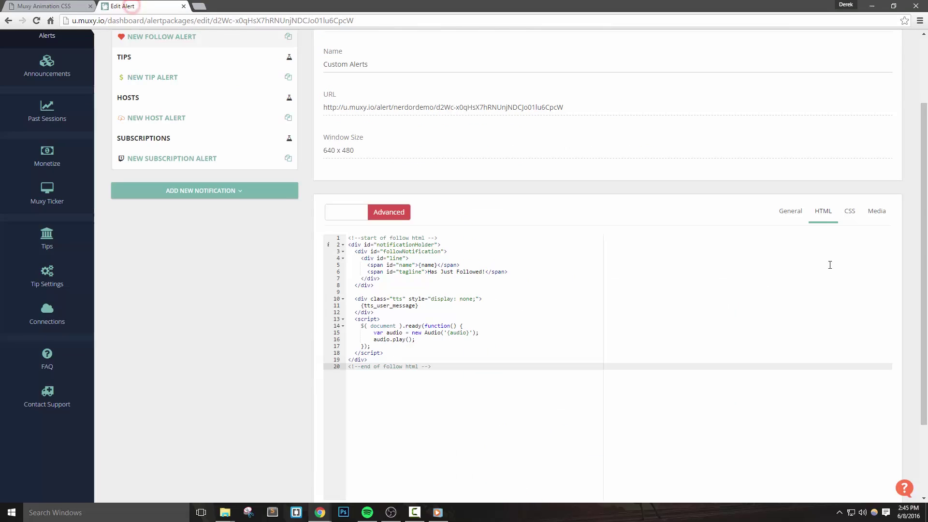
click(850, 211)
click(456, 282)
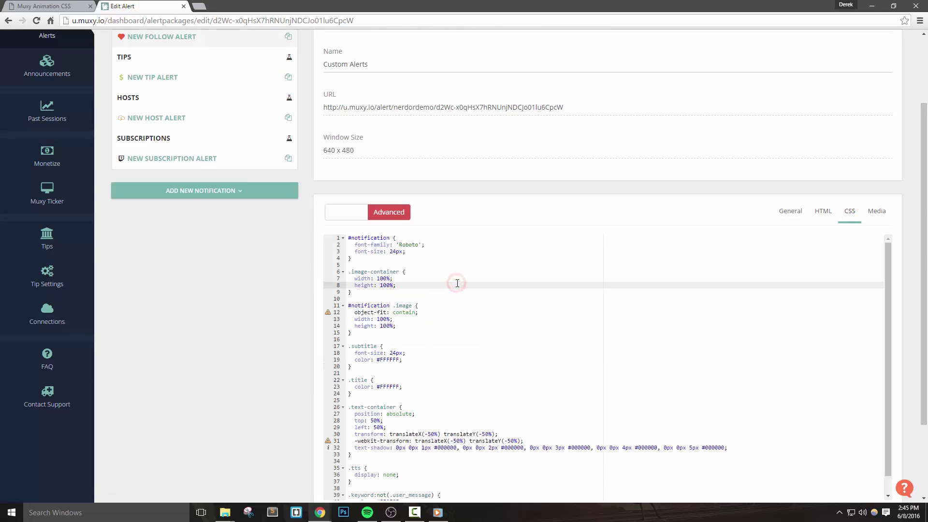
key(ctrl+a)
key(BackSpace)
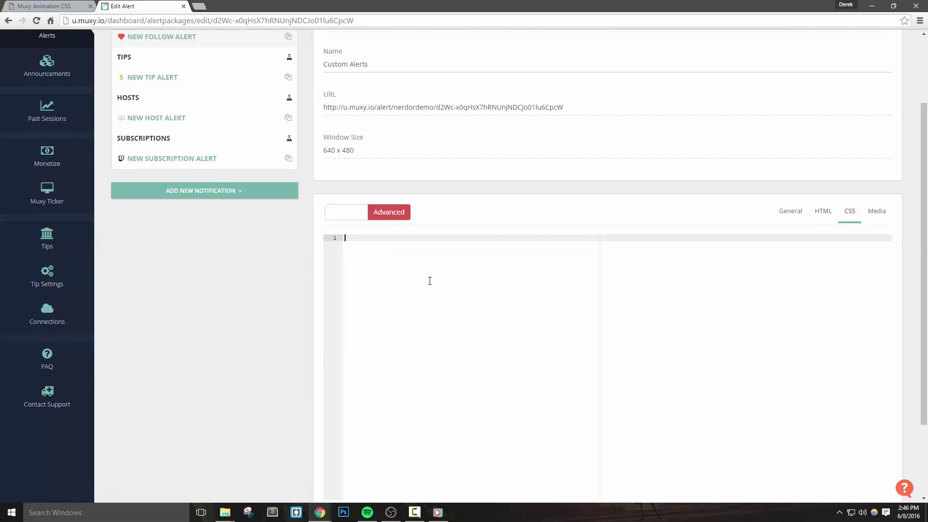
key(ctrl+v)
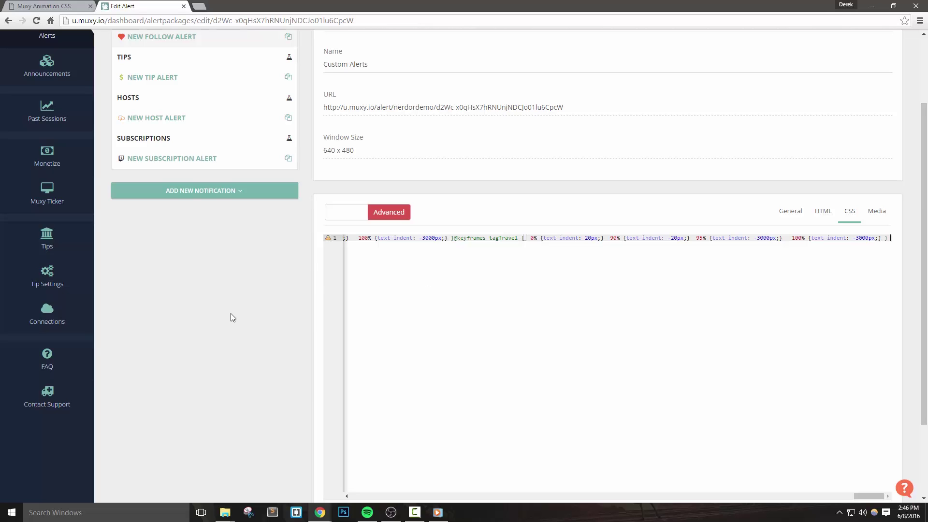
click(876, 211)
Remove the default fox image, set the sound effect to Custom, and save the follow alert
scroll(372, 278, down, 1)
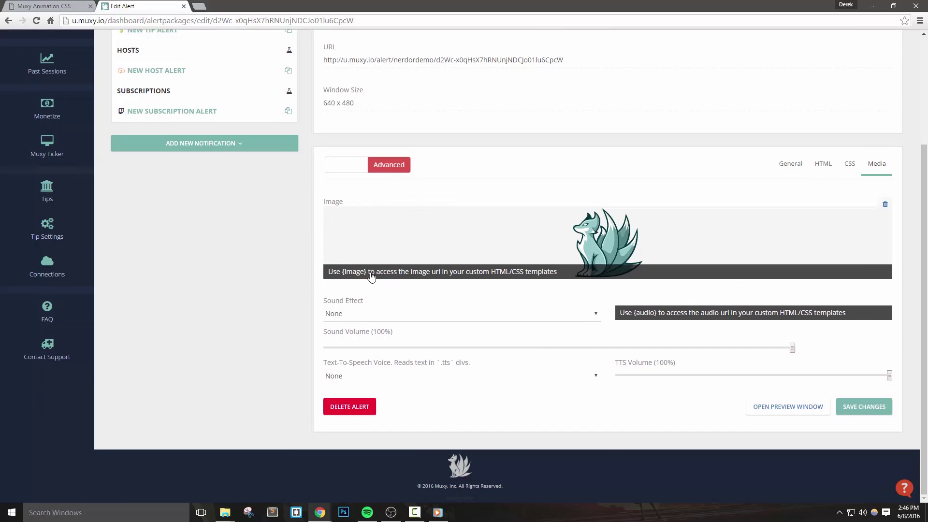
click(885, 205)
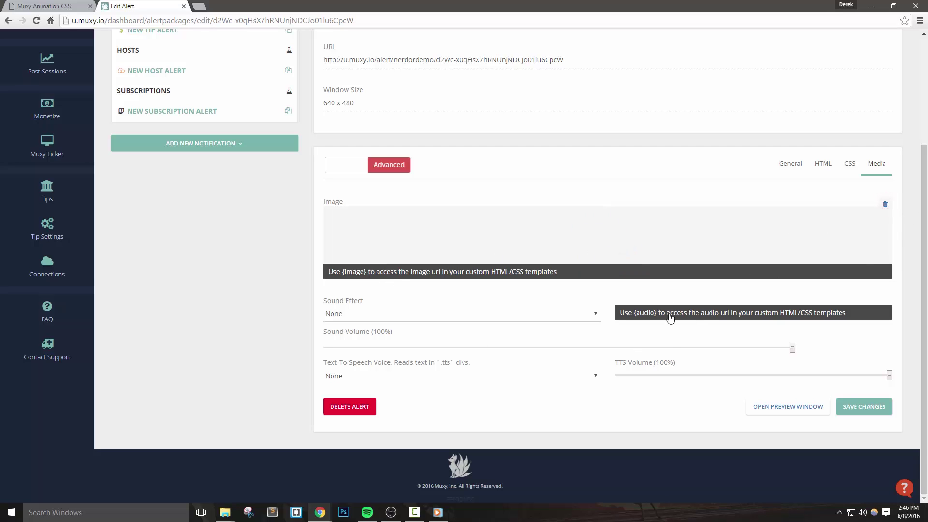
click(598, 314)
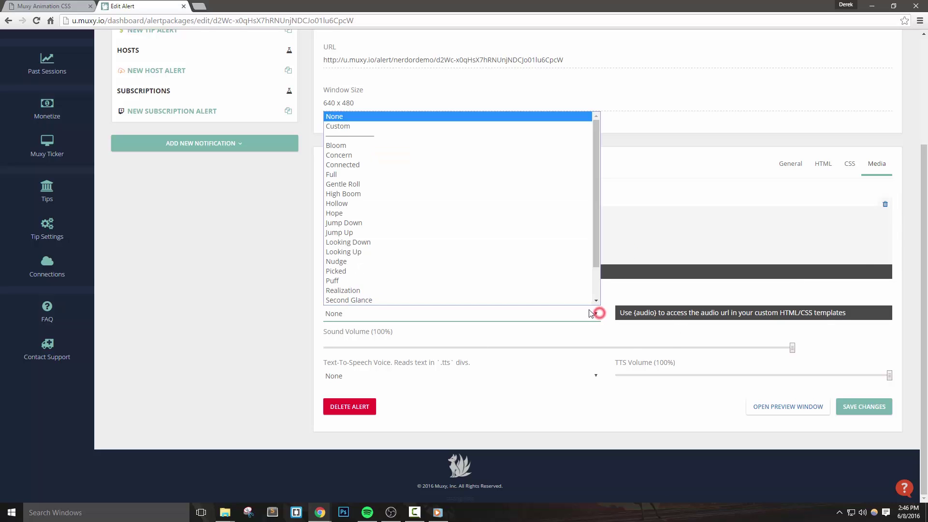
click(377, 126)
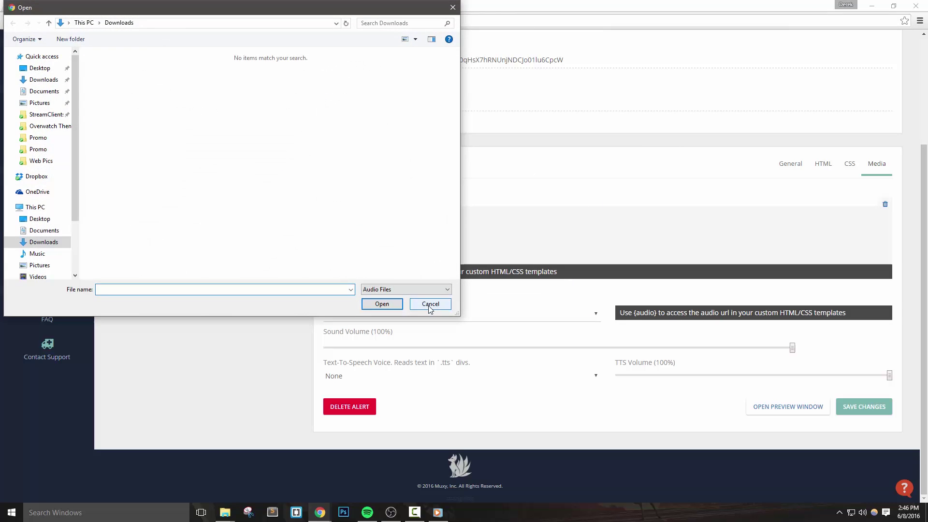
click(430, 305)
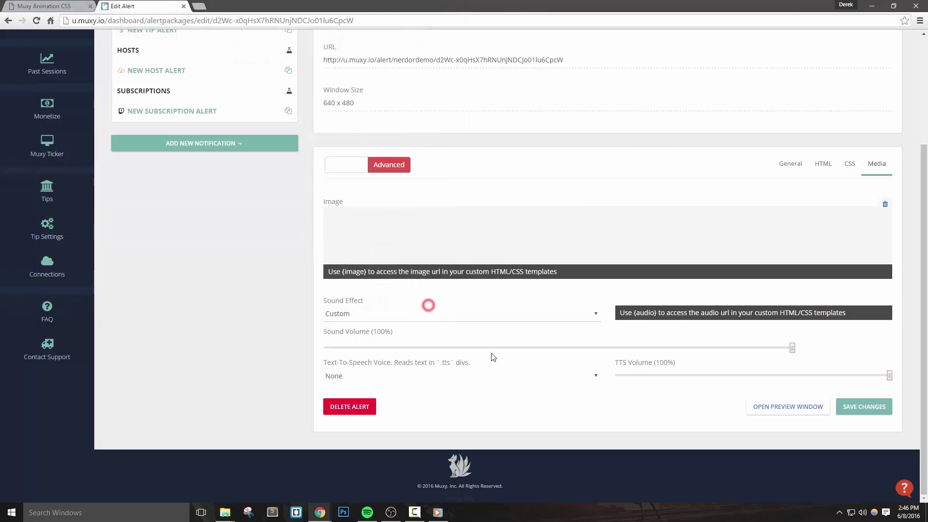
click(850, 408)
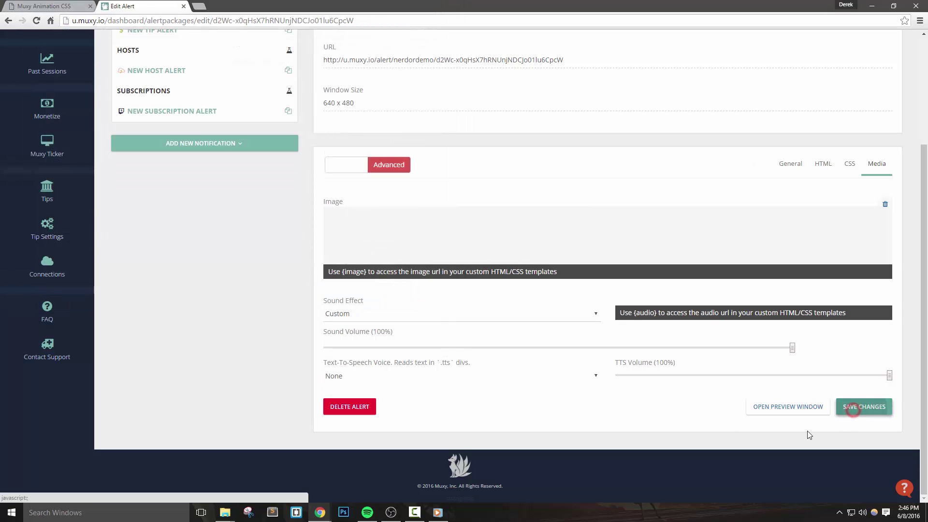
Preview the Overwatch follow alert maximized to 1920 x 990, then close the preview
click(786, 408)
click(205, 11)
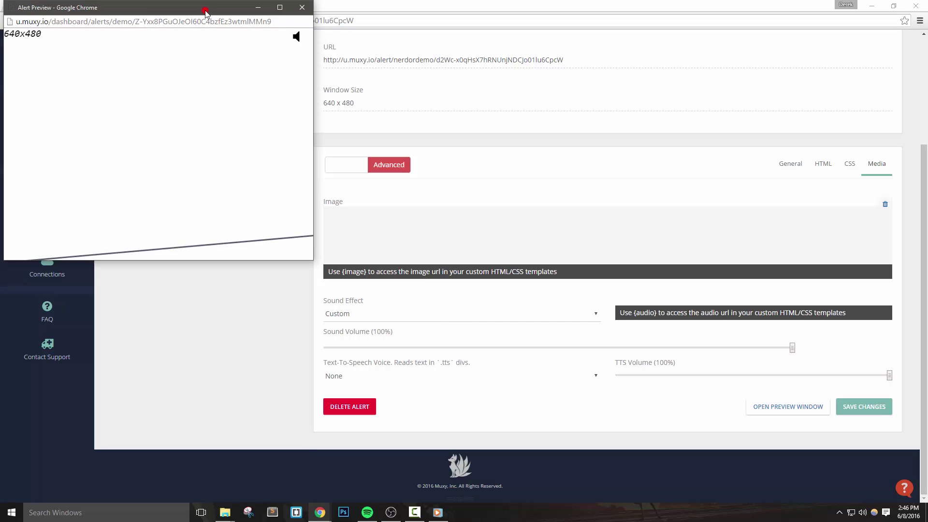
double_click(205, 11)
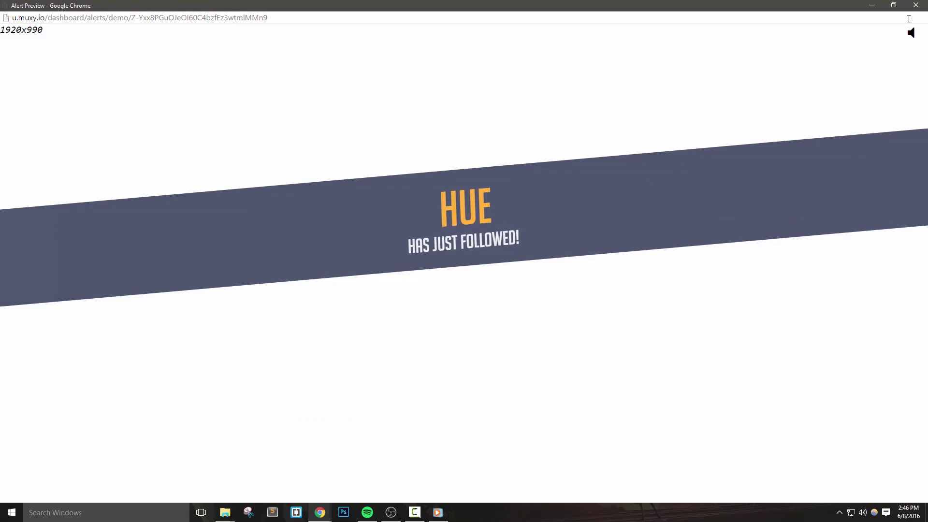
click(916, 5)
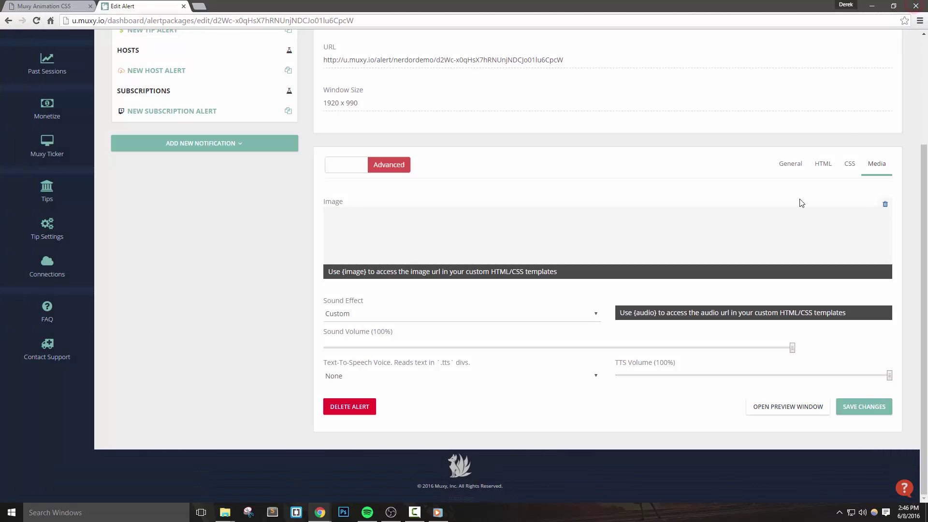
Delete the New Host Alert and confirm the deletion
scroll(283, 289, up, 3)
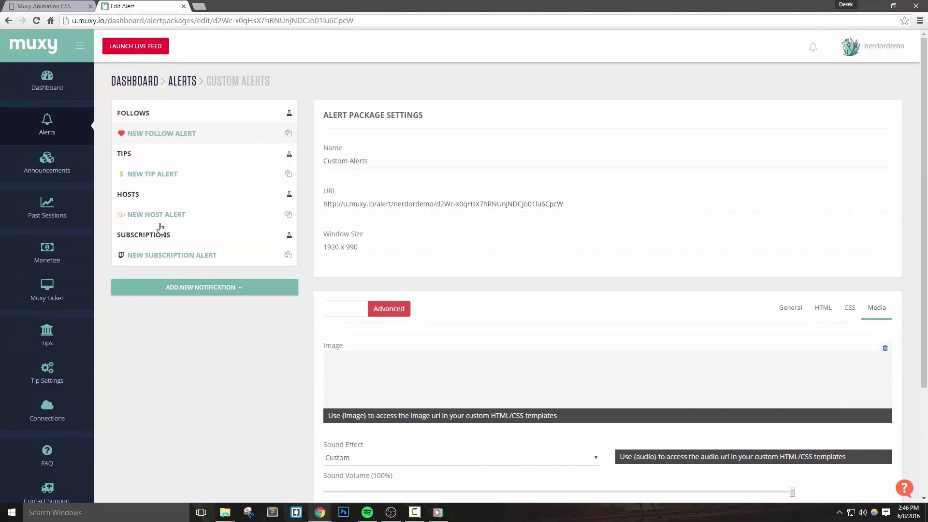
click(157, 215)
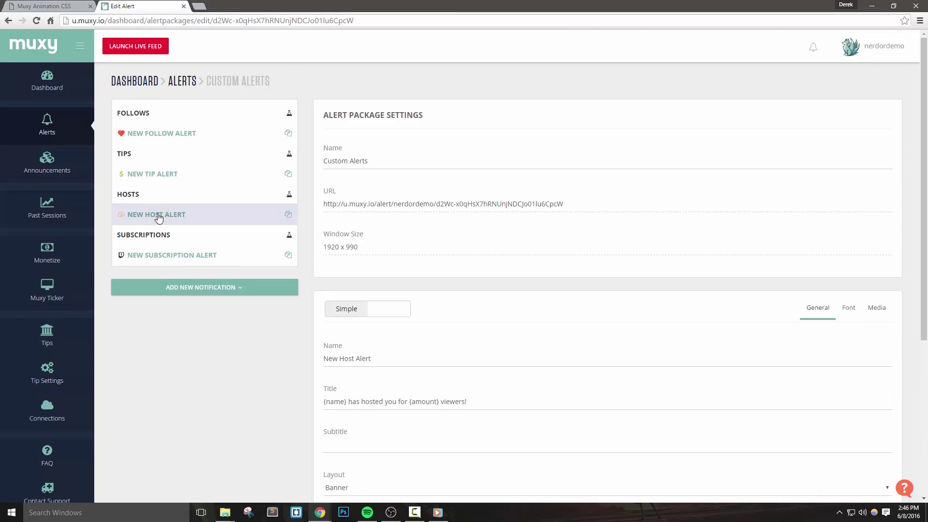
scroll(526, 278, down, 5)
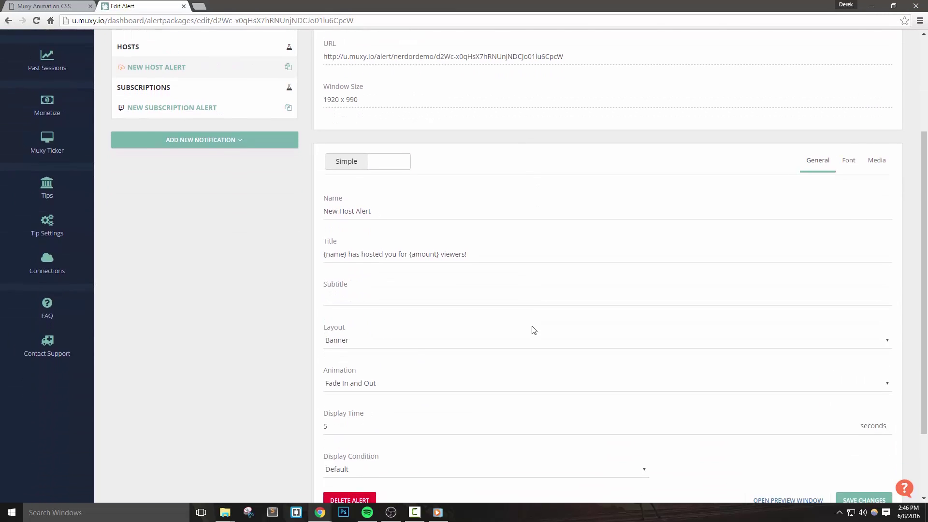
click(355, 409)
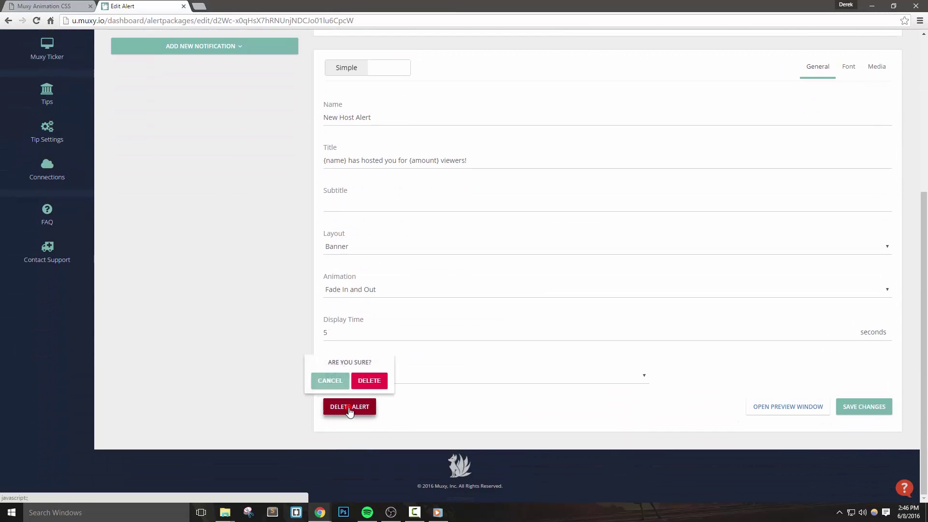
click(375, 381)
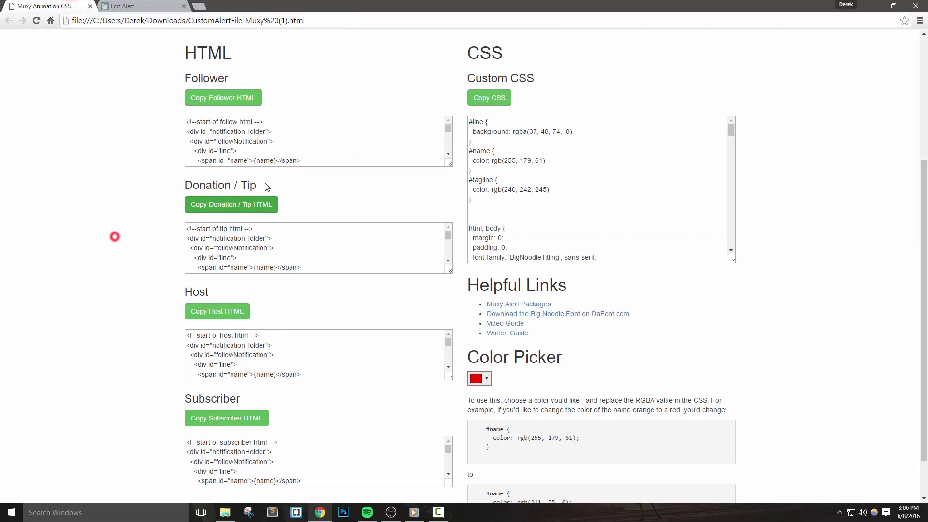
click(242, 254)
click(245, 349)
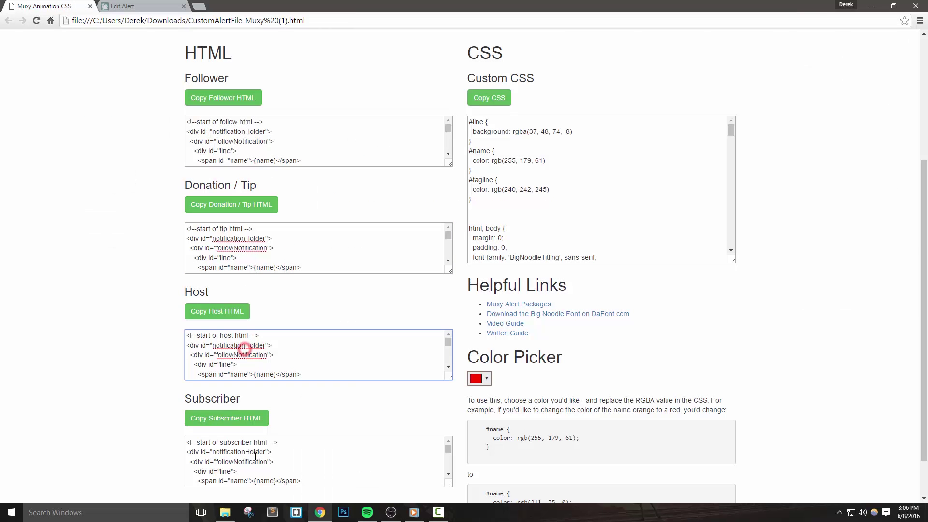
click(252, 454)
click(104, 305)
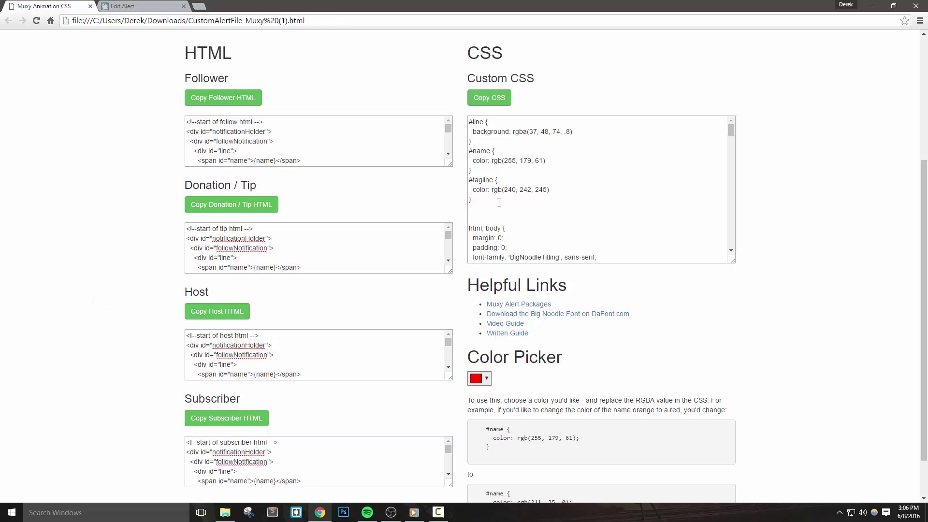
drag(480, 199, 454, 123)
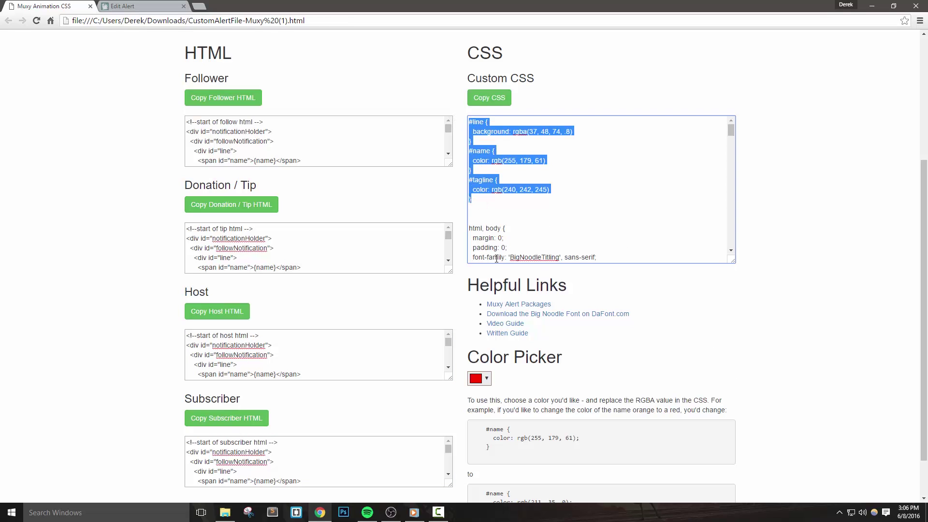
click(500, 184)
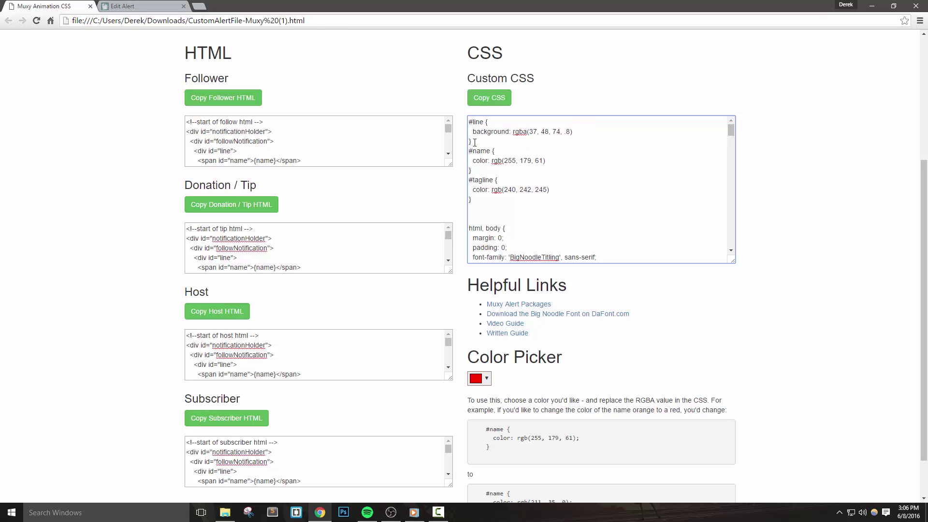
drag(474, 142, 462, 123)
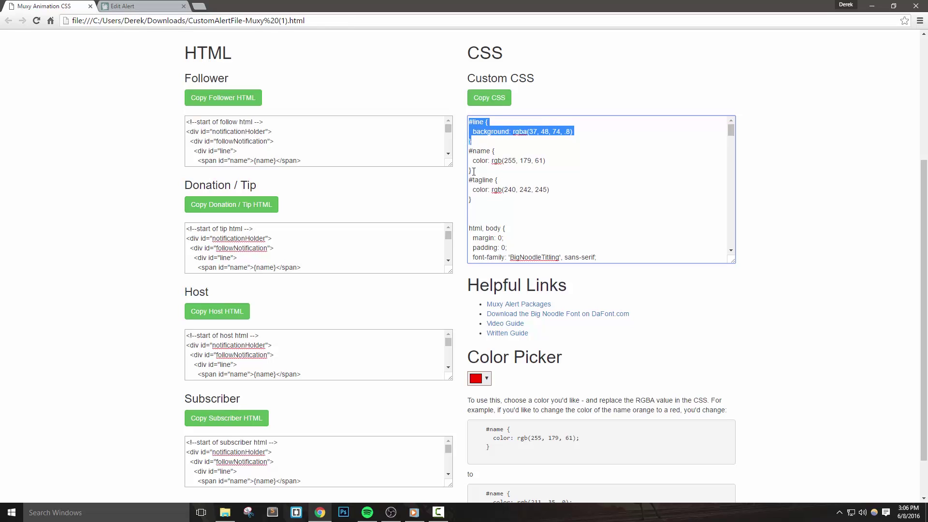
drag(473, 171, 464, 154)
drag(476, 201, 465, 180)
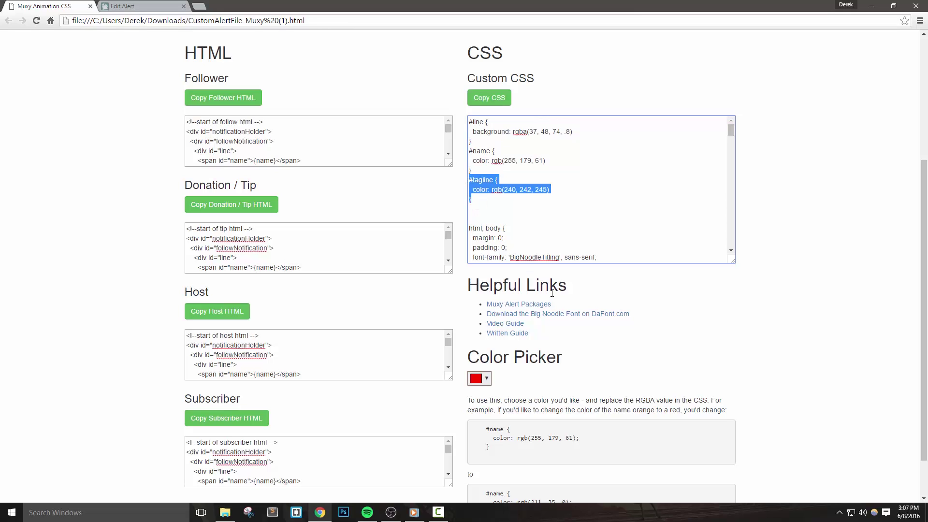
click(497, 216)
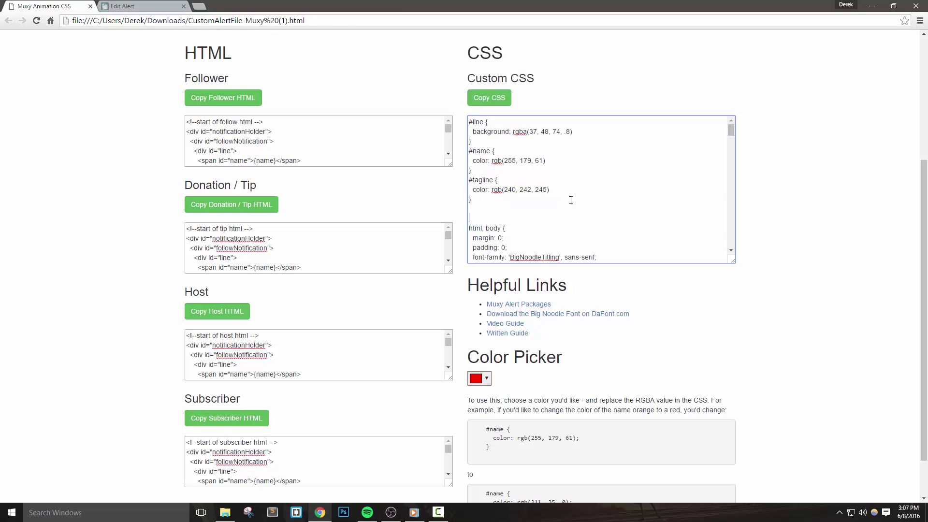
drag(575, 131, 519, 131)
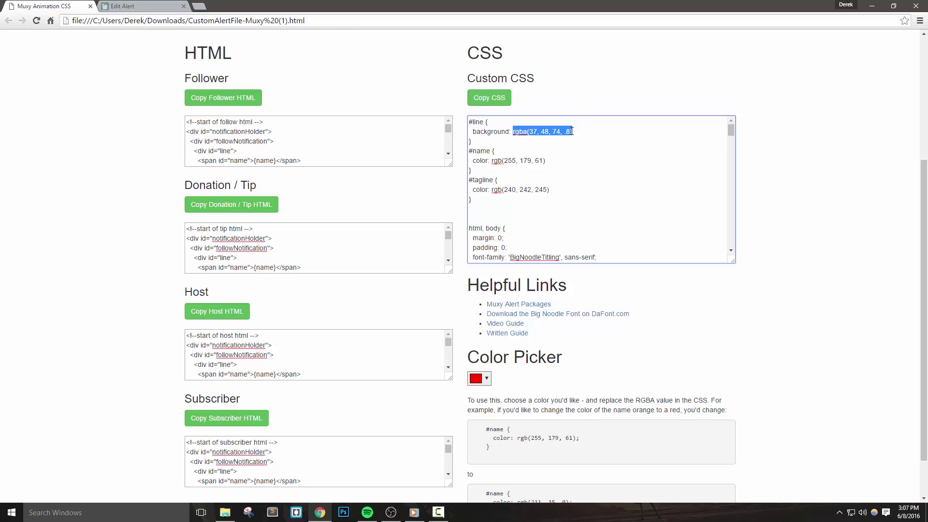
Lower the #line background opacity to .2 and pick a red shade in the Color Picker
click(572, 131)
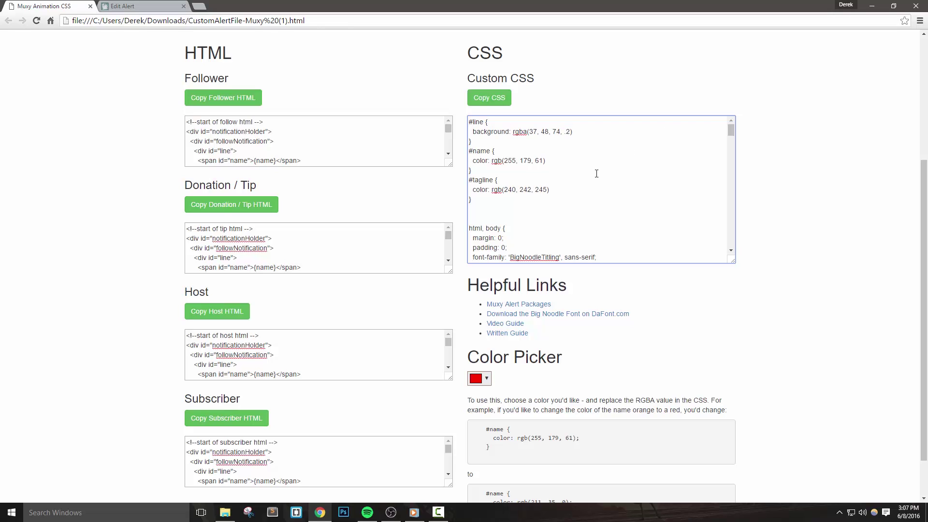
drag(548, 159, 490, 154)
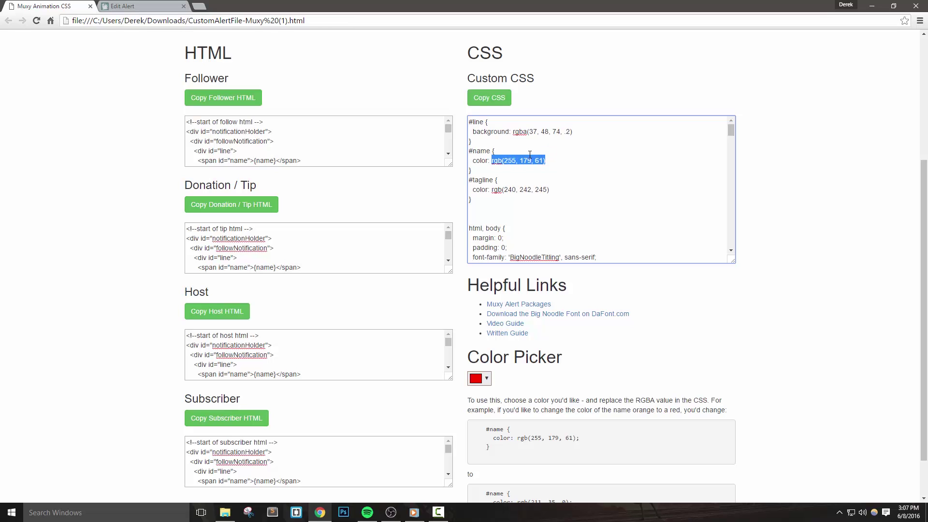
click(479, 380)
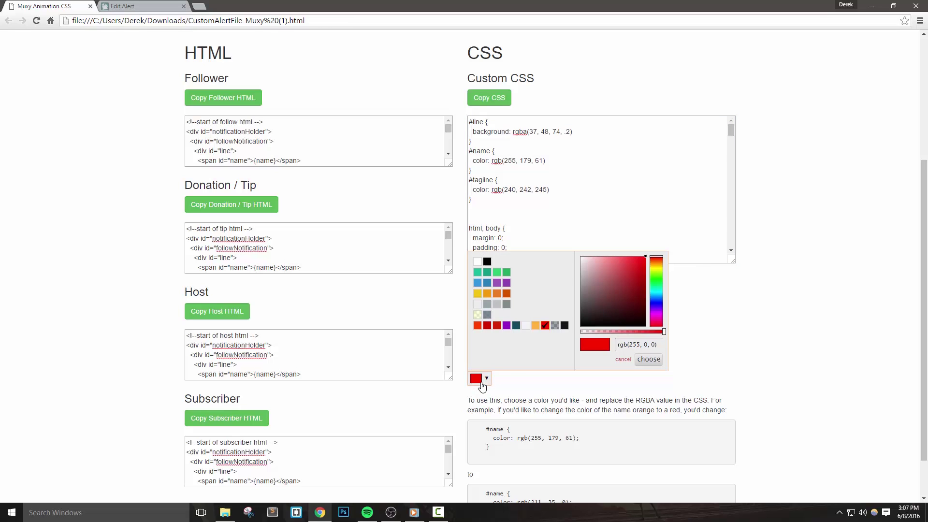
click(506, 293)
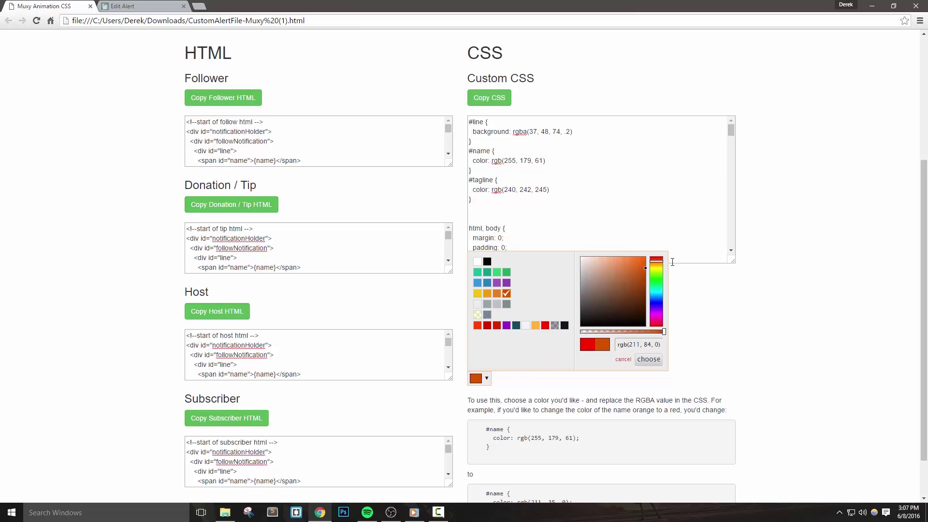
drag(657, 261, 644, 262)
Paste the picked red, rgb(234, 43, 4), over the #name colour and select all the CSS
triple_click(640, 349)
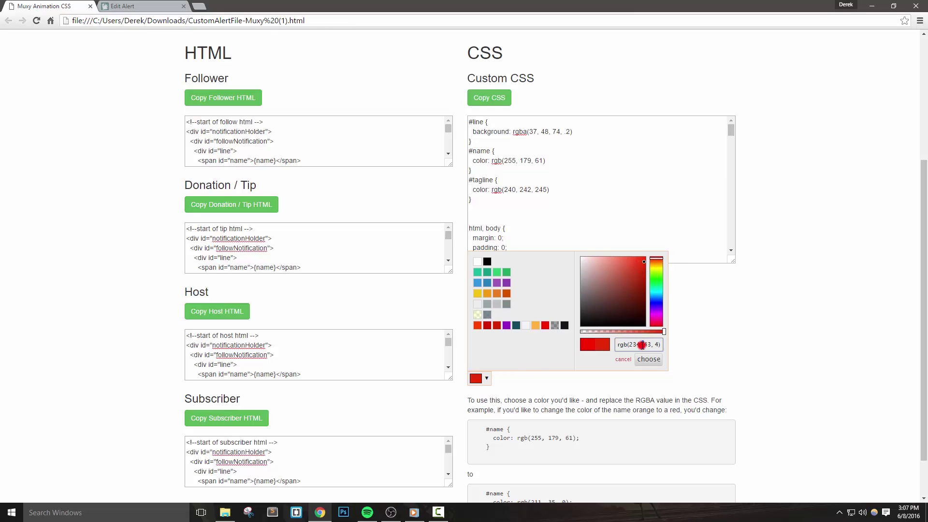
right_click(633, 337)
click(659, 366)
drag(555, 162, 492, 161)
right_click(502, 161)
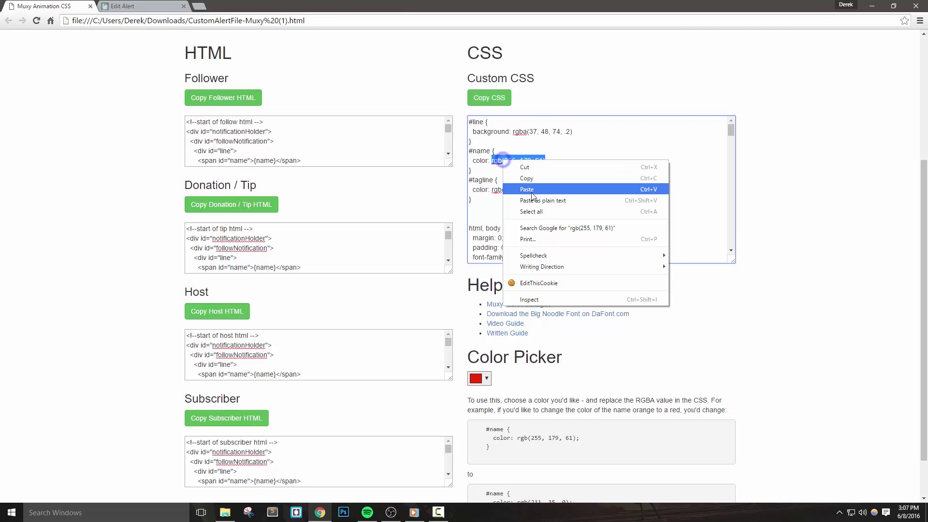
click(532, 193)
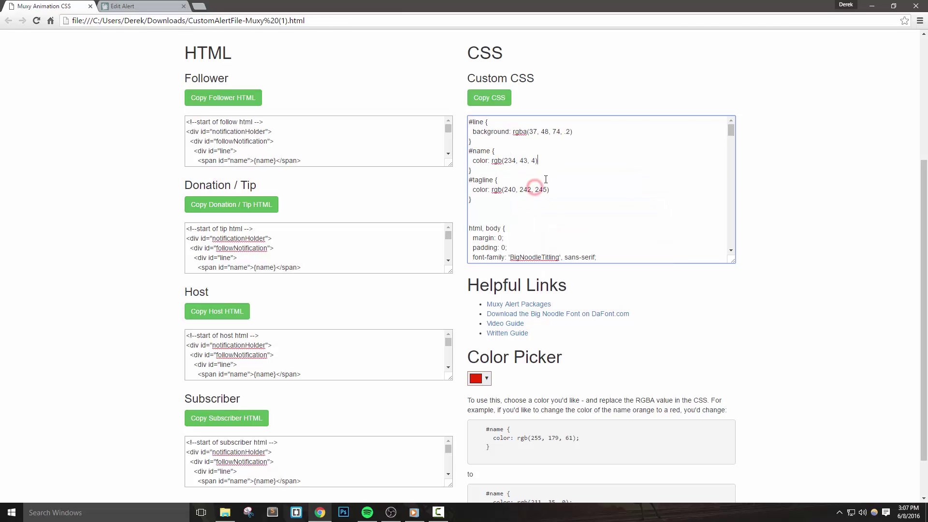
right_click(537, 155)
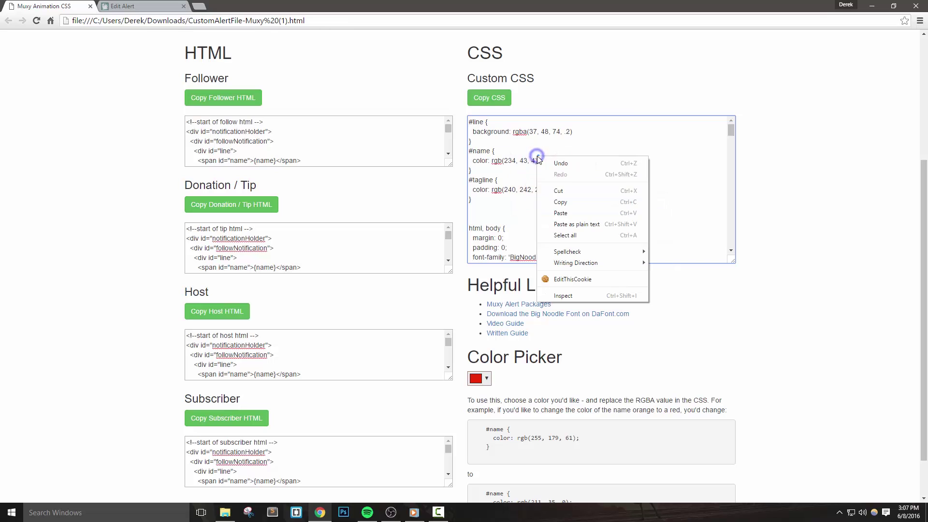
click(565, 235)
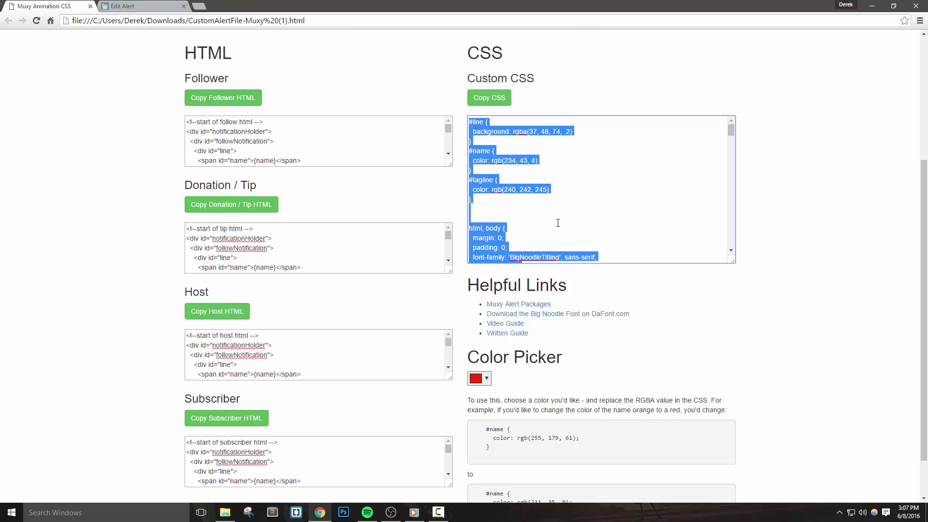
Copy the selected custom alert CSS to the clipboard
right_click(532, 155)
click(575, 175)
right_click(505, 174)
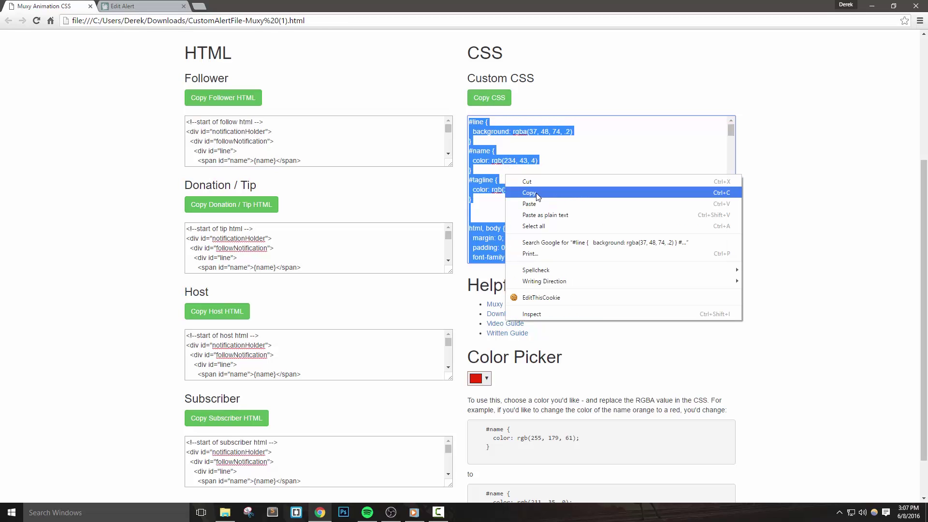
click(531, 224)
right_click(517, 159)
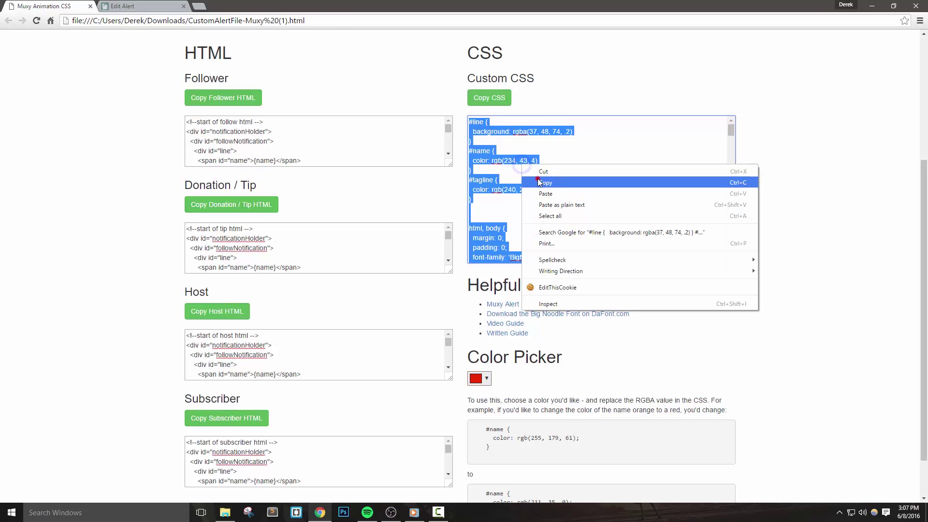
click(538, 178)
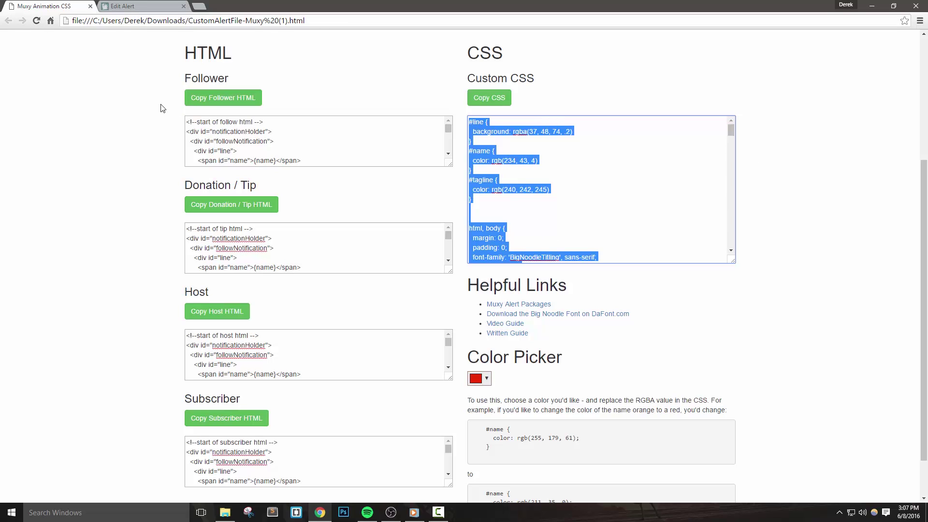
Copy the full alert package URL from the Muxy Custom Alerts editor
click(125, 8)
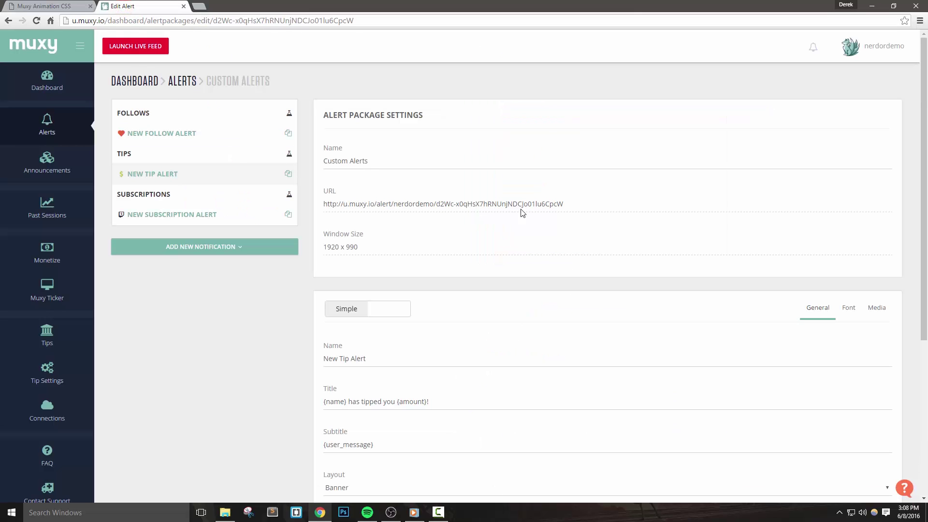
drag(578, 205, 325, 206)
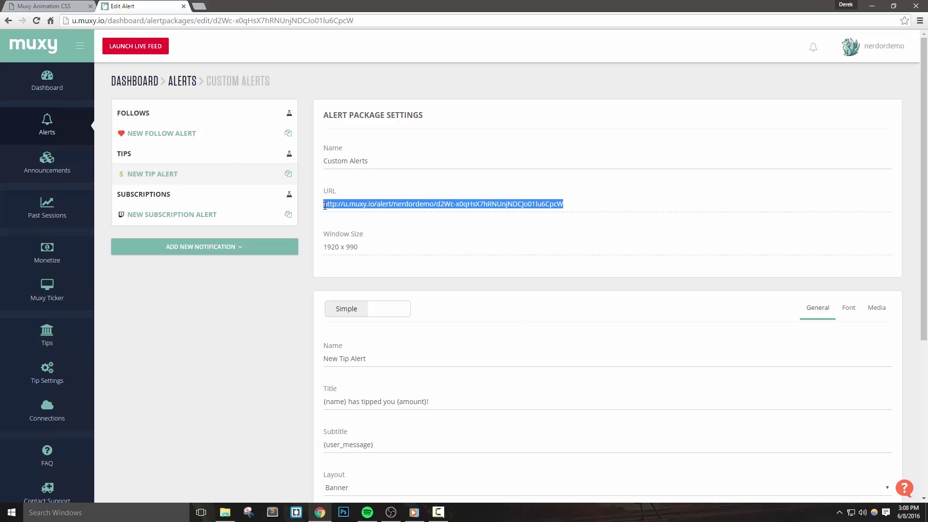
right_click(426, 210)
click(451, 212)
Add a new BrowserSource to Scene 1 in OBS Studio
click(391, 512)
right_click(178, 435)
click(178, 441)
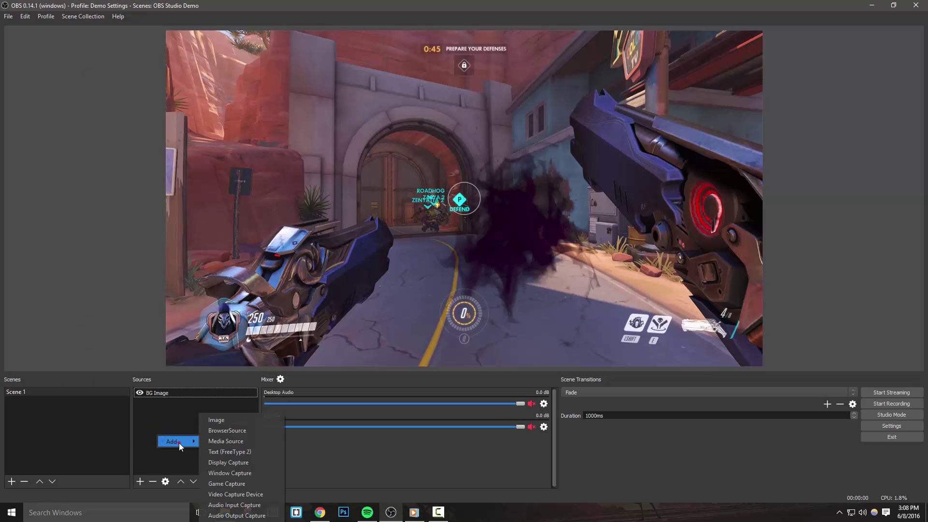
click(224, 430)
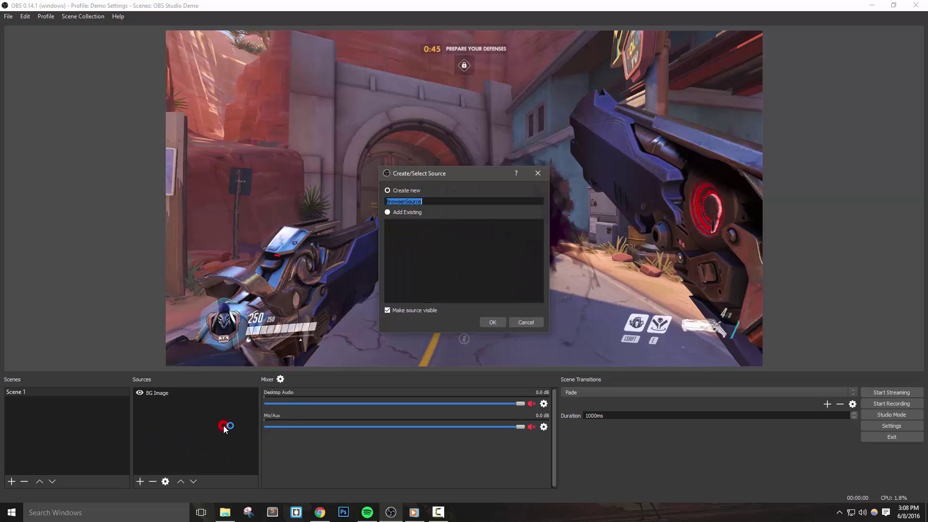
click(491, 319)
Point the browser source at the Muxy alert URL, sized 1920 x 1080
triple_click(343, 327)
key(ctrl+v)
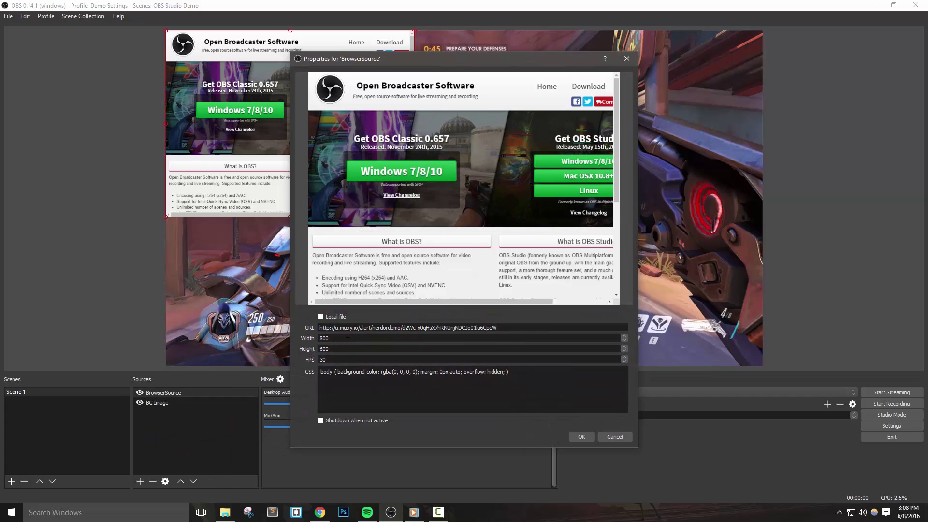
double_click(342, 338)
text(1920)
key(Tab)
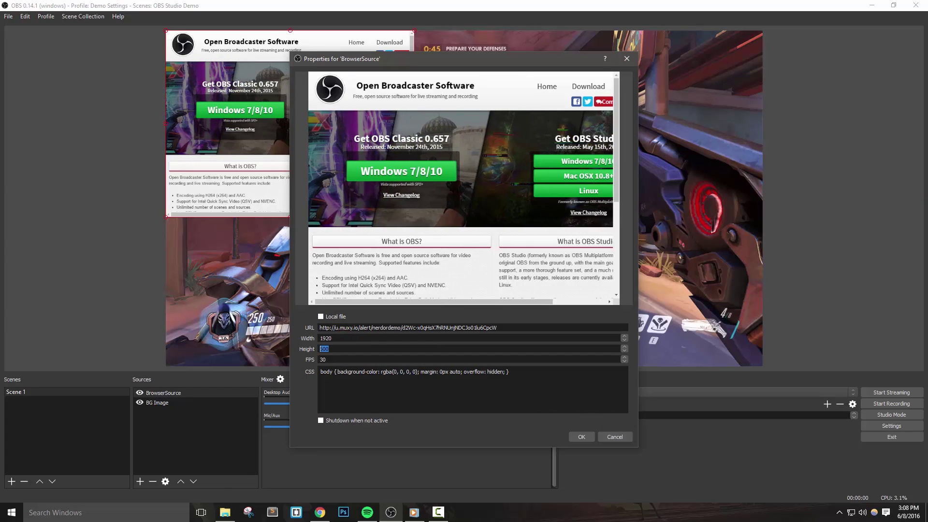
text(1080)
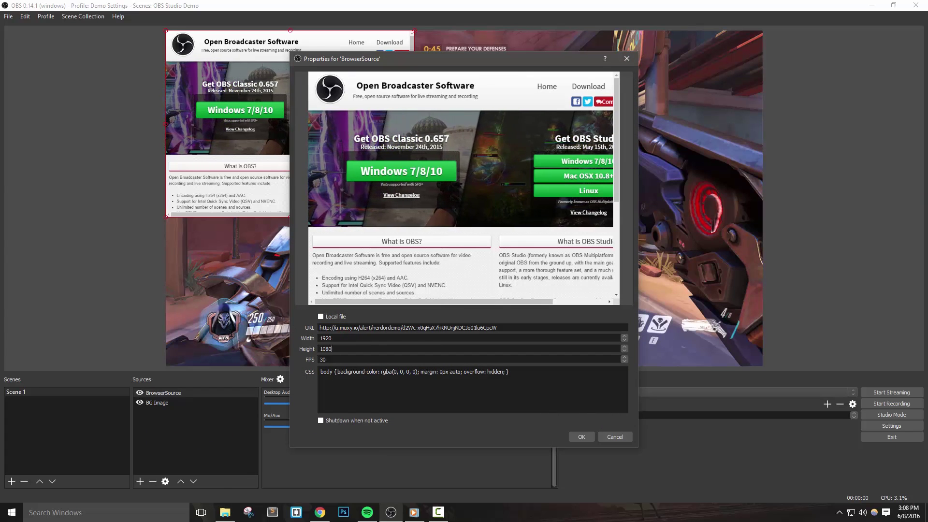
click(584, 434)
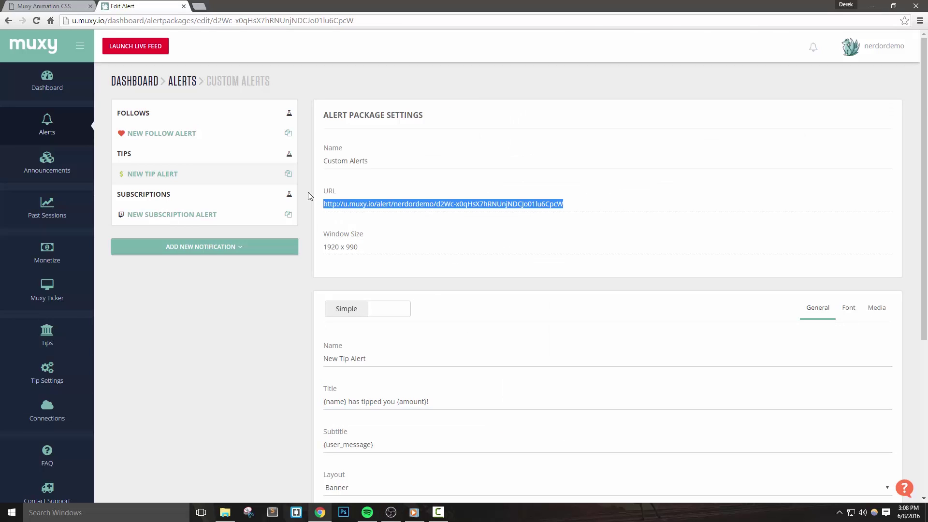
Send a test follow alert from Muxy's Follows panel and watch its banner play in OBS
click(289, 112)
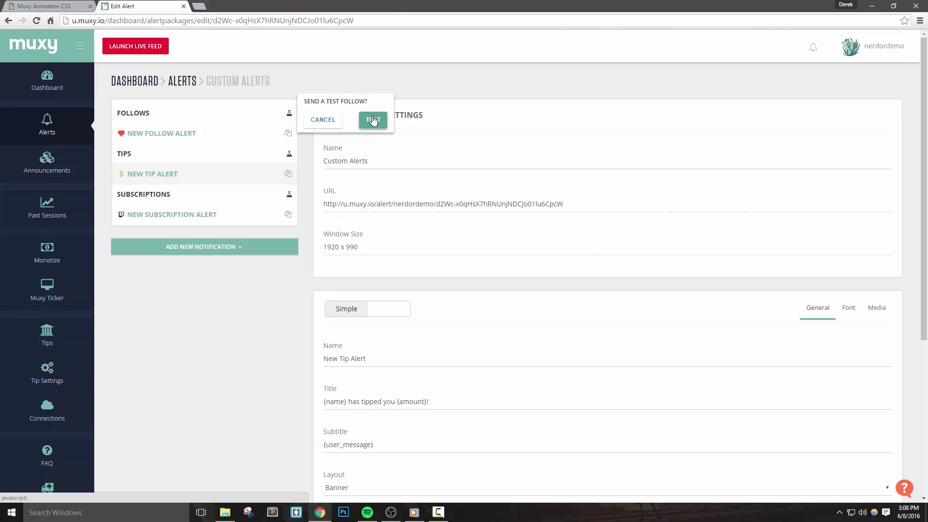
click(373, 121)
key(alt+Tab)
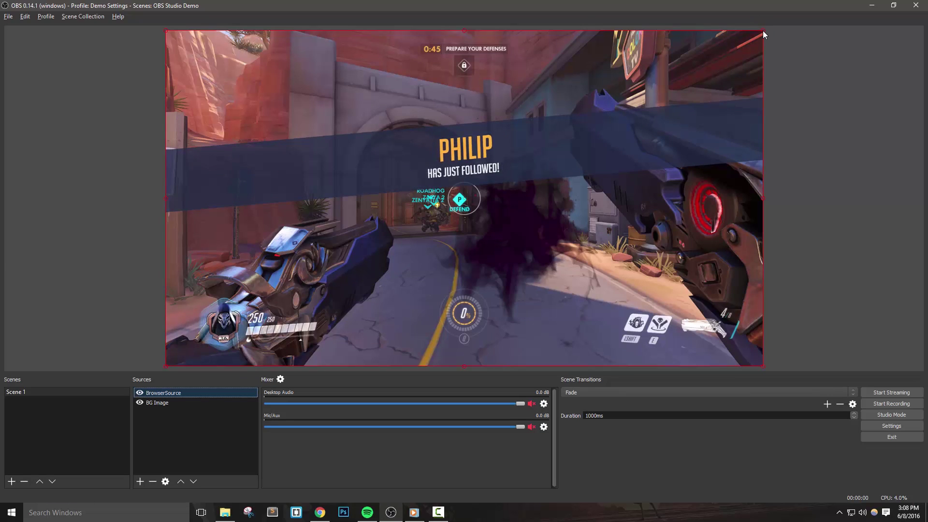
drag(762, 30, 767, 71)
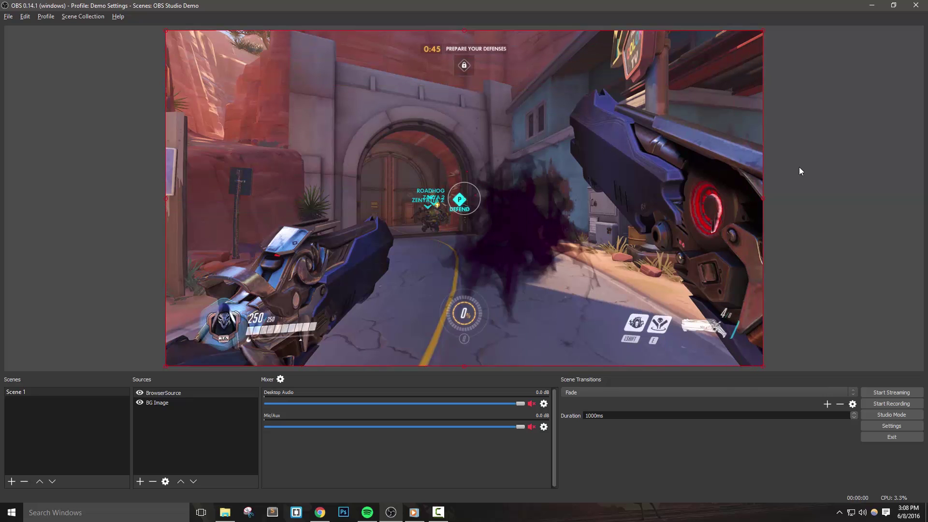
key(alt+Tab)
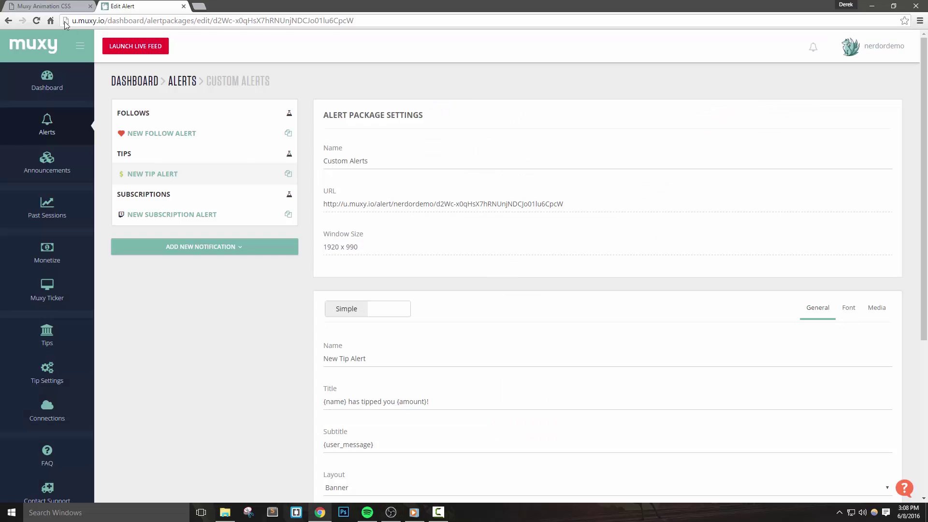
Open the New Tip Alert in advanced editing mode, showing its HTML code
click(151, 173)
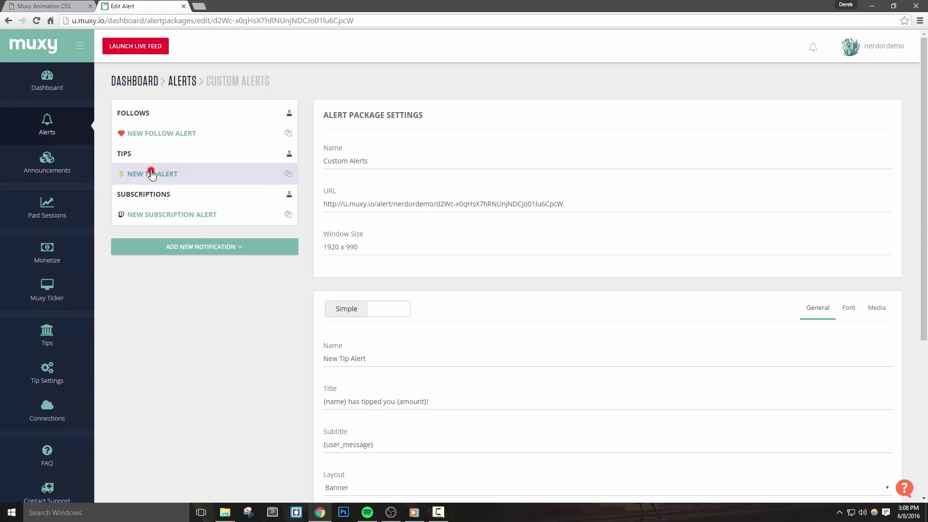
click(384, 311)
scroll(275, 336, down, 2)
click(352, 347)
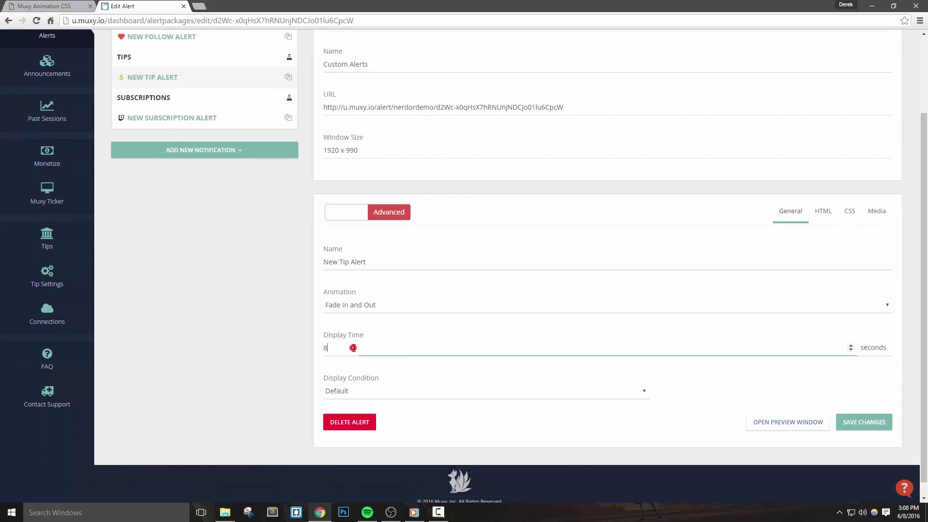
click(822, 213)
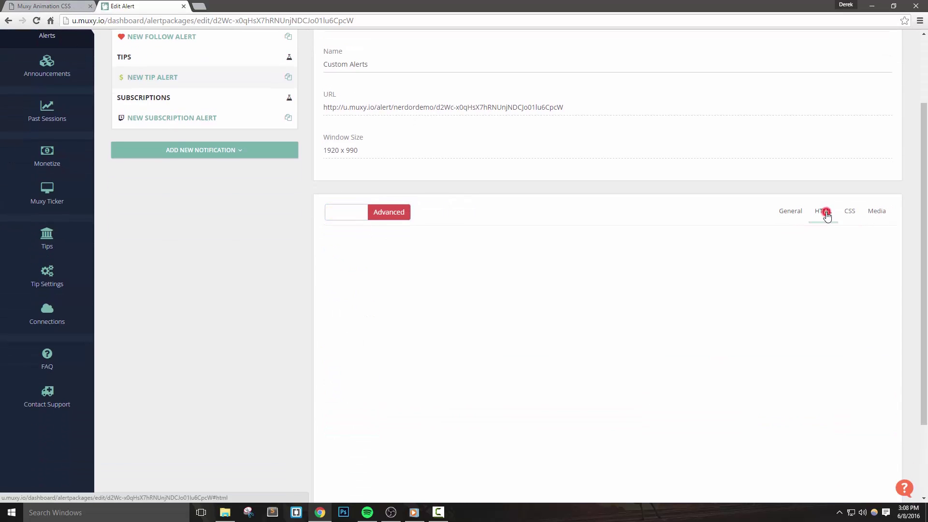
Replace the tip alert's HTML with the Donation / Tip HTML from the Muxy Animation CSS page
click(57, 6)
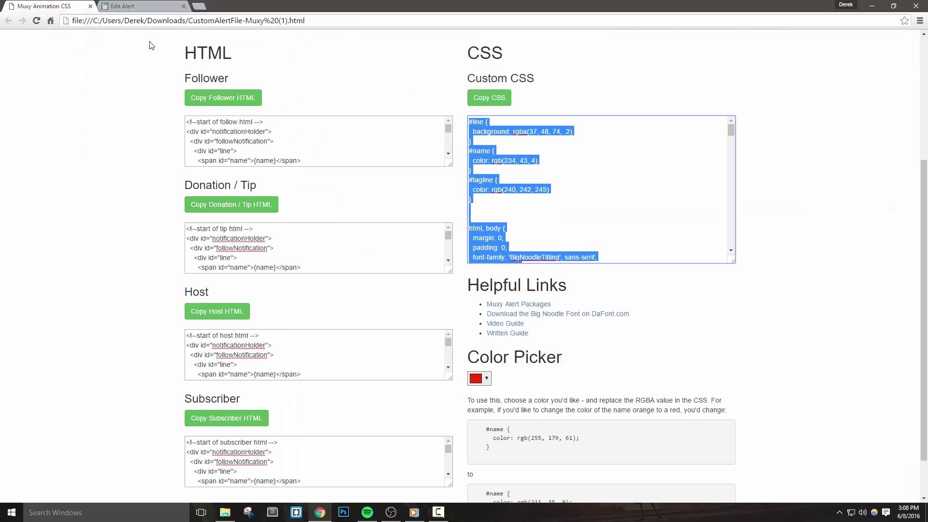
click(231, 205)
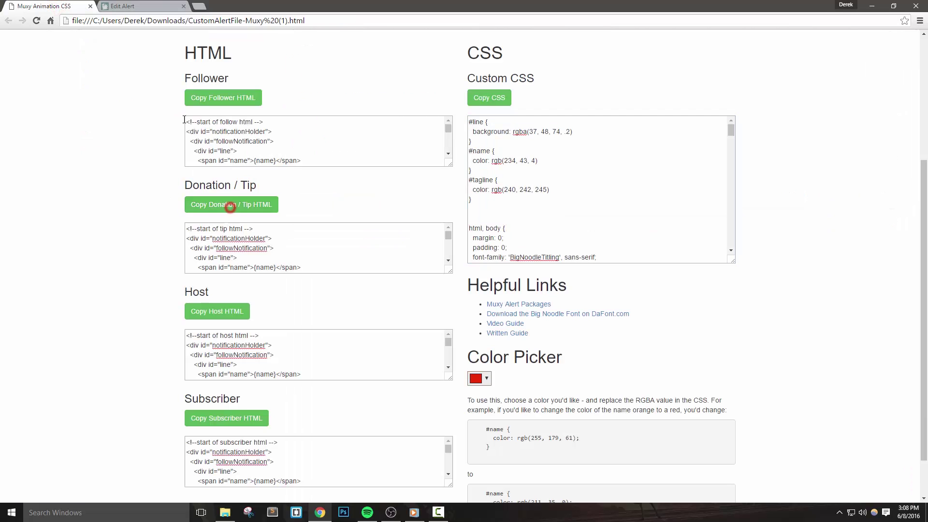
click(143, 6)
click(379, 237)
key(ctrl+a)
key(BackSpace)
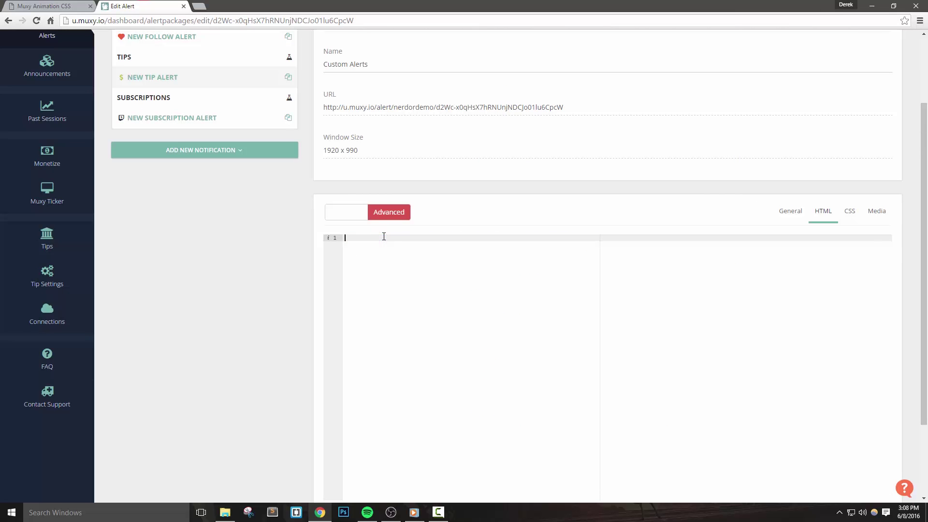
right_click(392, 245)
click(442, 306)
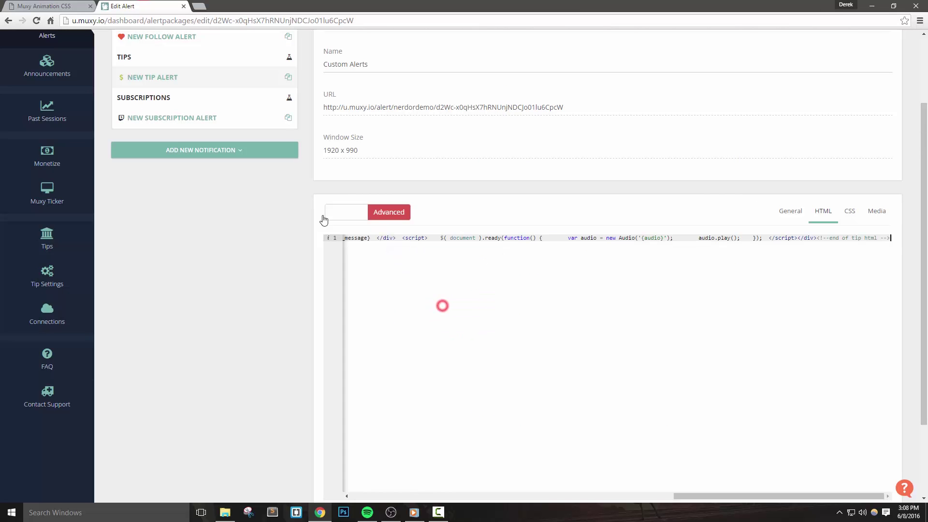
Copy the recoloured custom CSS from the Muxy Animation CSS page
click(67, 11)
click(567, 191)
right_click(568, 193)
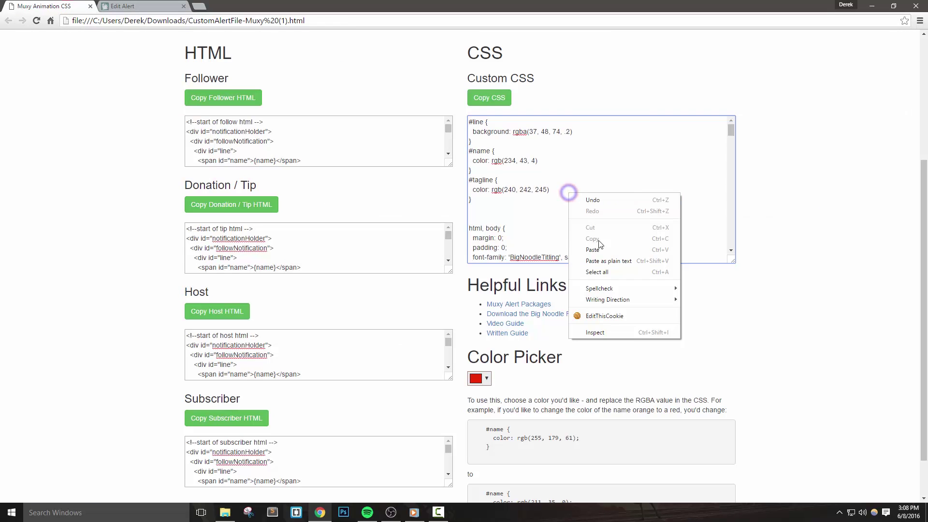
click(599, 272)
right_click(555, 199)
click(592, 241)
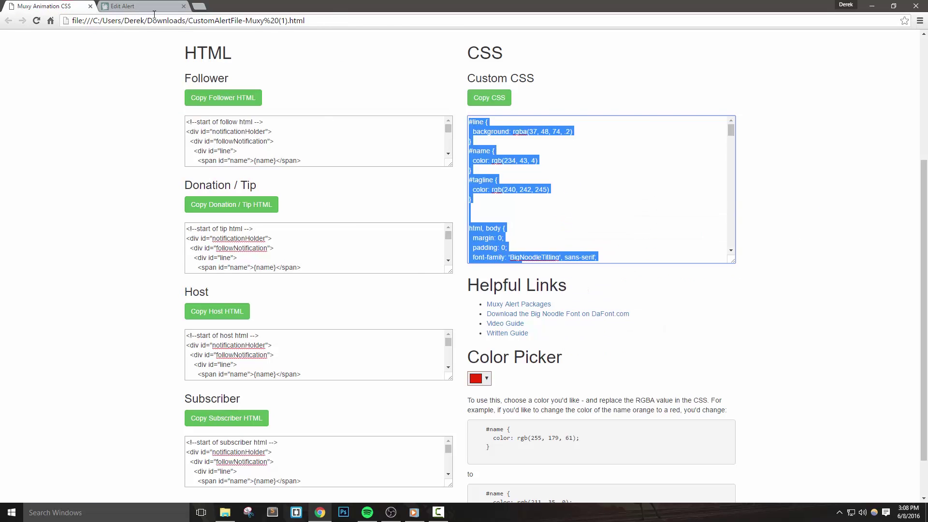
Replace the tip alert's CSS with the custom CSS and save the changes
key(ctrl+Tab)
click(849, 210)
click(470, 290)
key(ctrl+v)
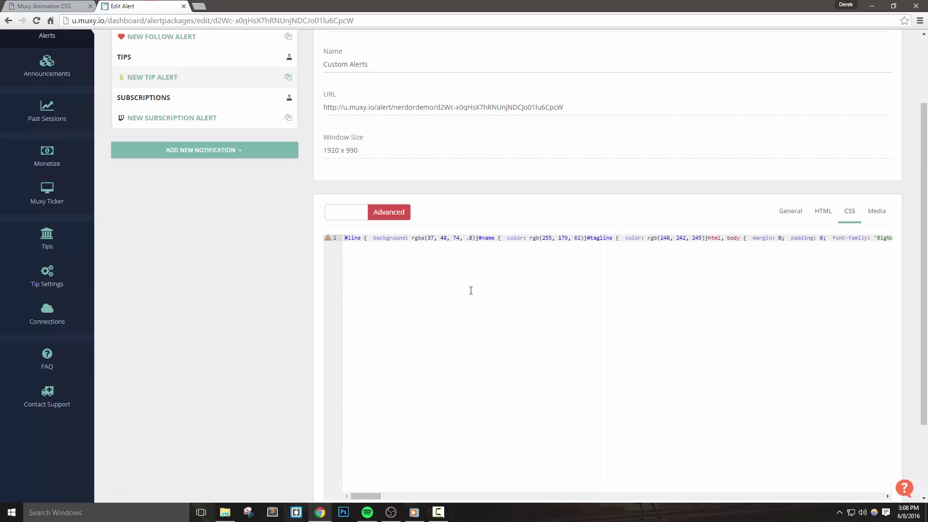
key(ctrl+a)
key(Delete)
right_click(470, 290)
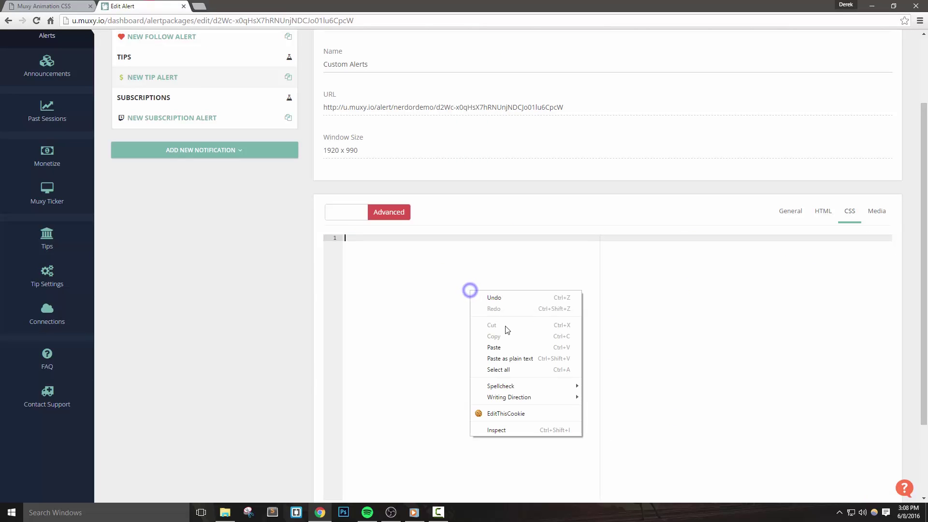
click(506, 347)
scroll(282, 315, down, 2)
click(849, 416)
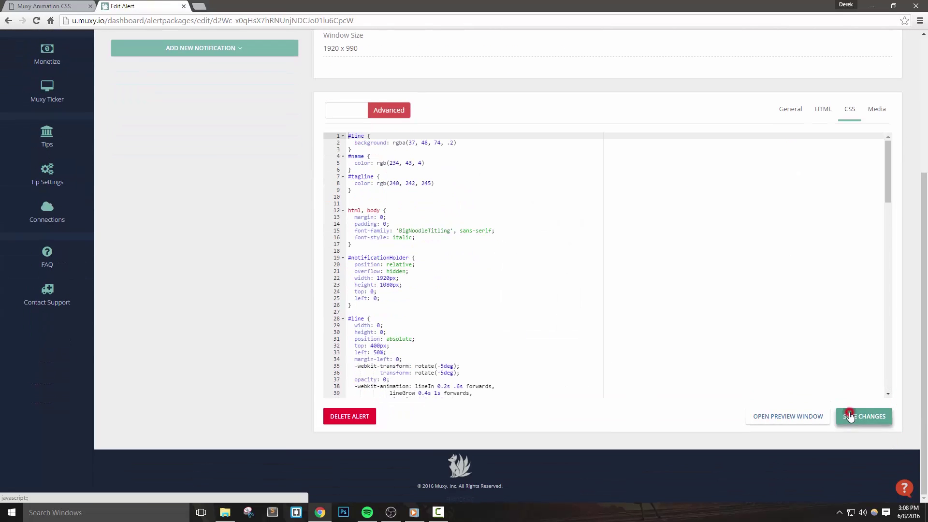